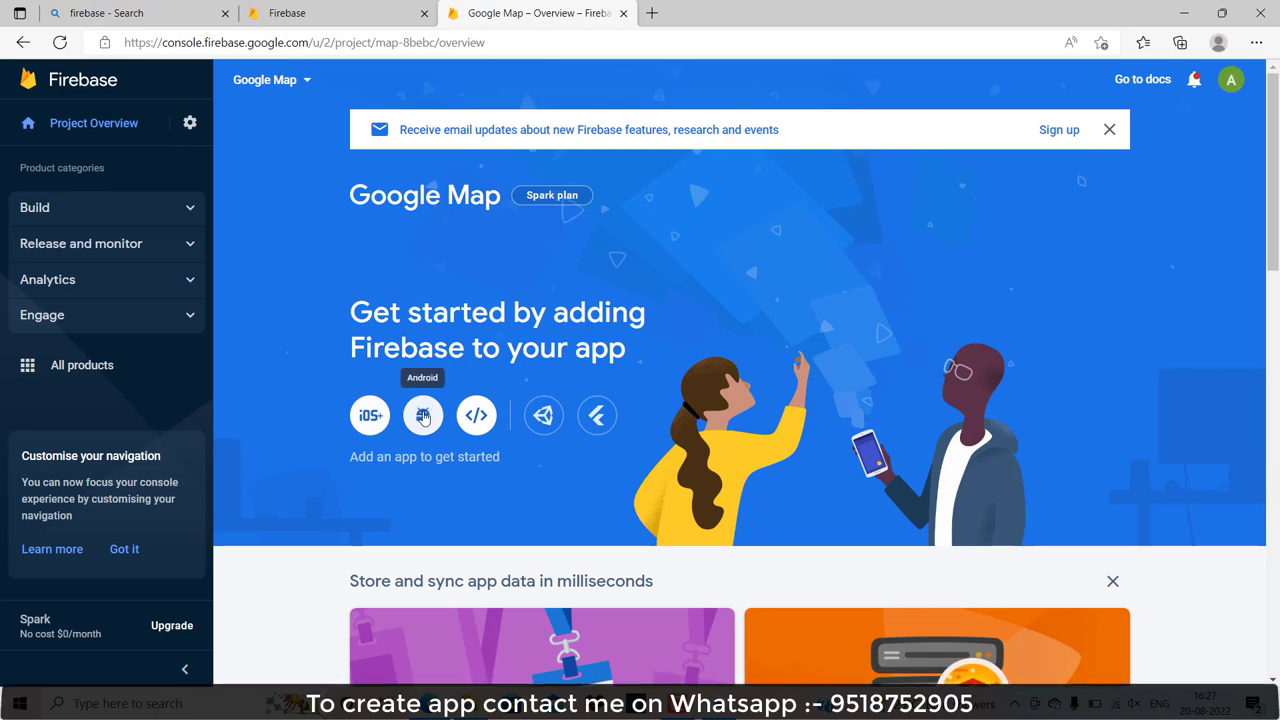
Step: Start adding an Android app to the Firebase project and enter the package name com.example.locationmap, copied from AndroidManifest.xml in Android Studio
left_click(423, 416)
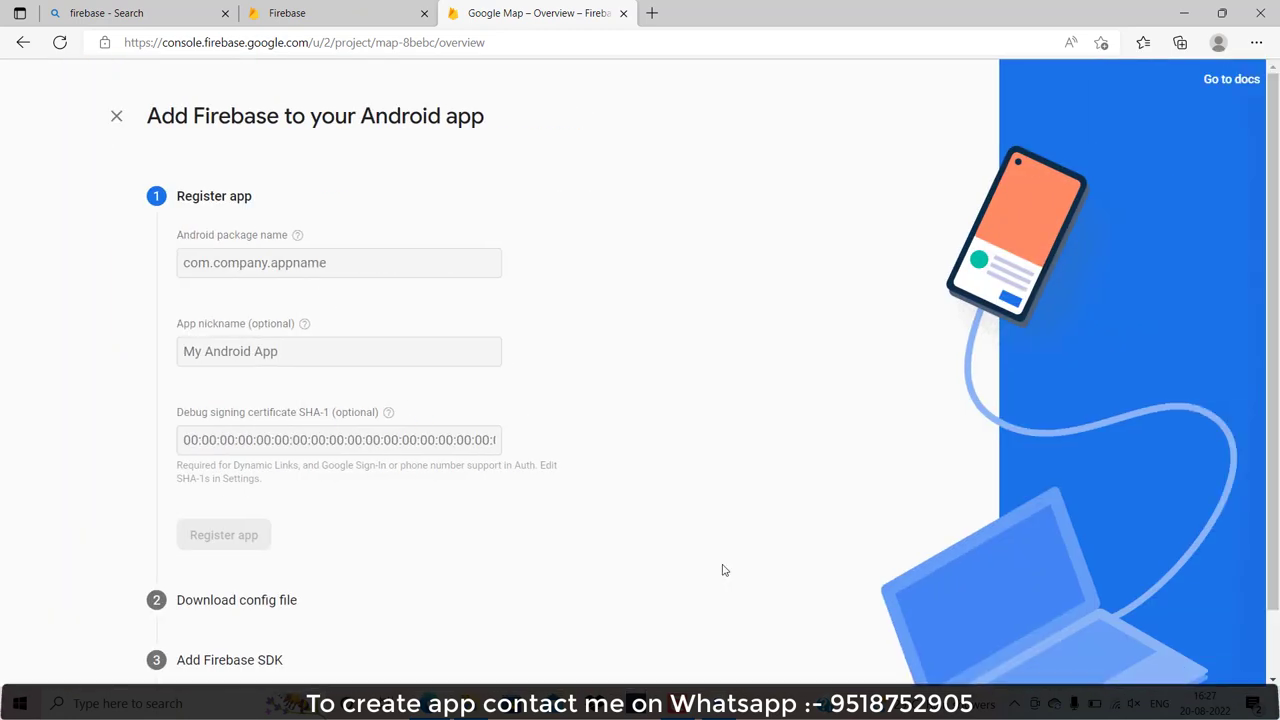
key("alt+Tab")
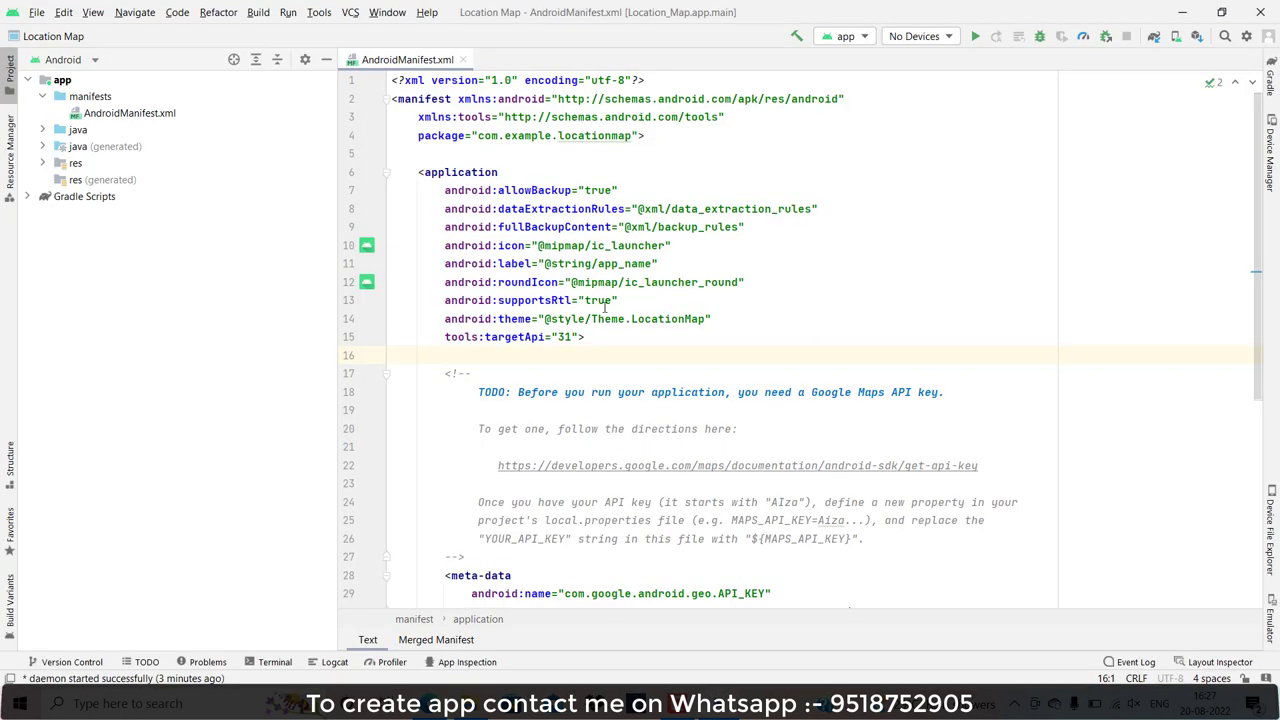
left_click_drag(478, 135, 632, 135)
key("ctrl+c")
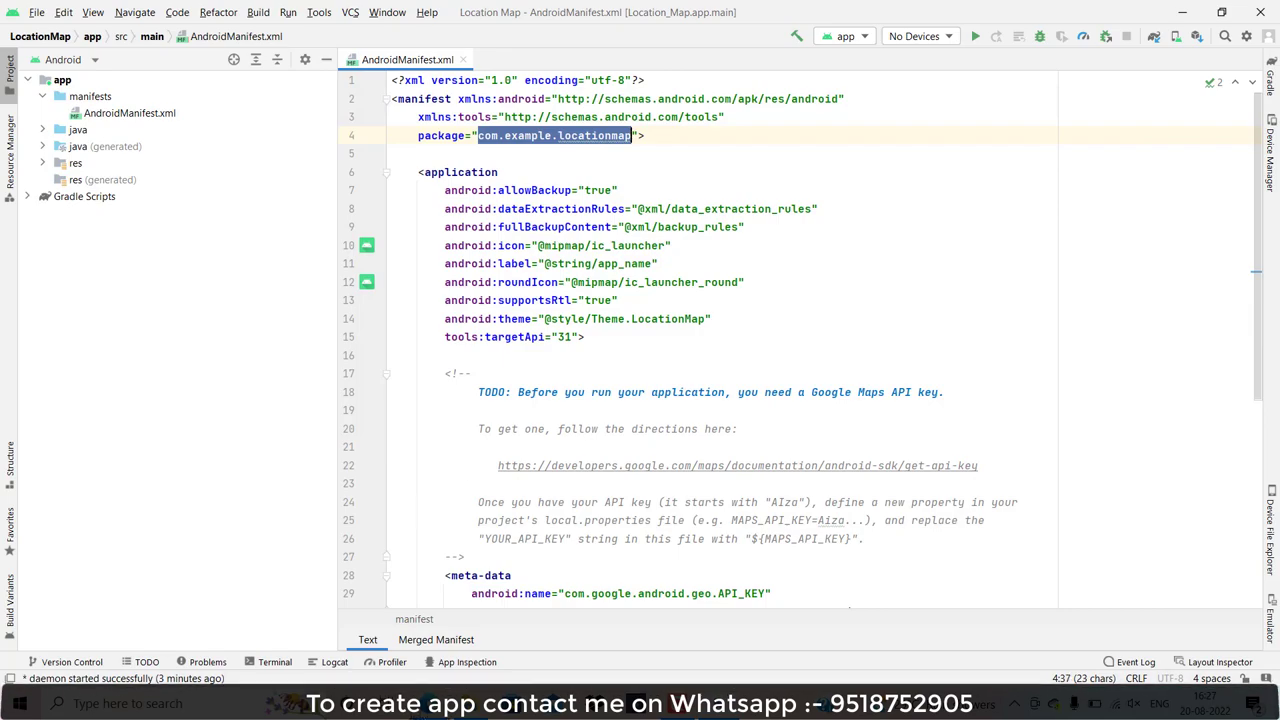
key("alt+Tab")
left_click(317, 260)
key("ctrl+v")
Step: Give the Android app the nickname Google Map and register it
left_click(258, 356)
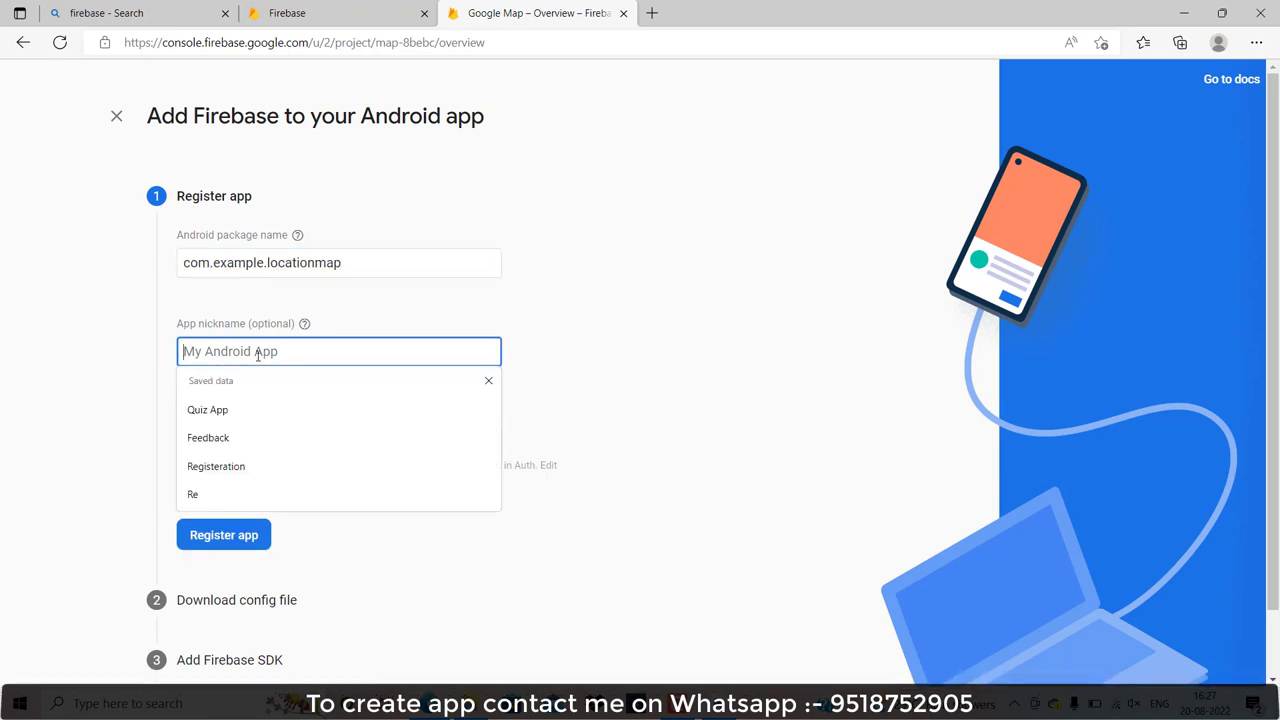
type("Goog")
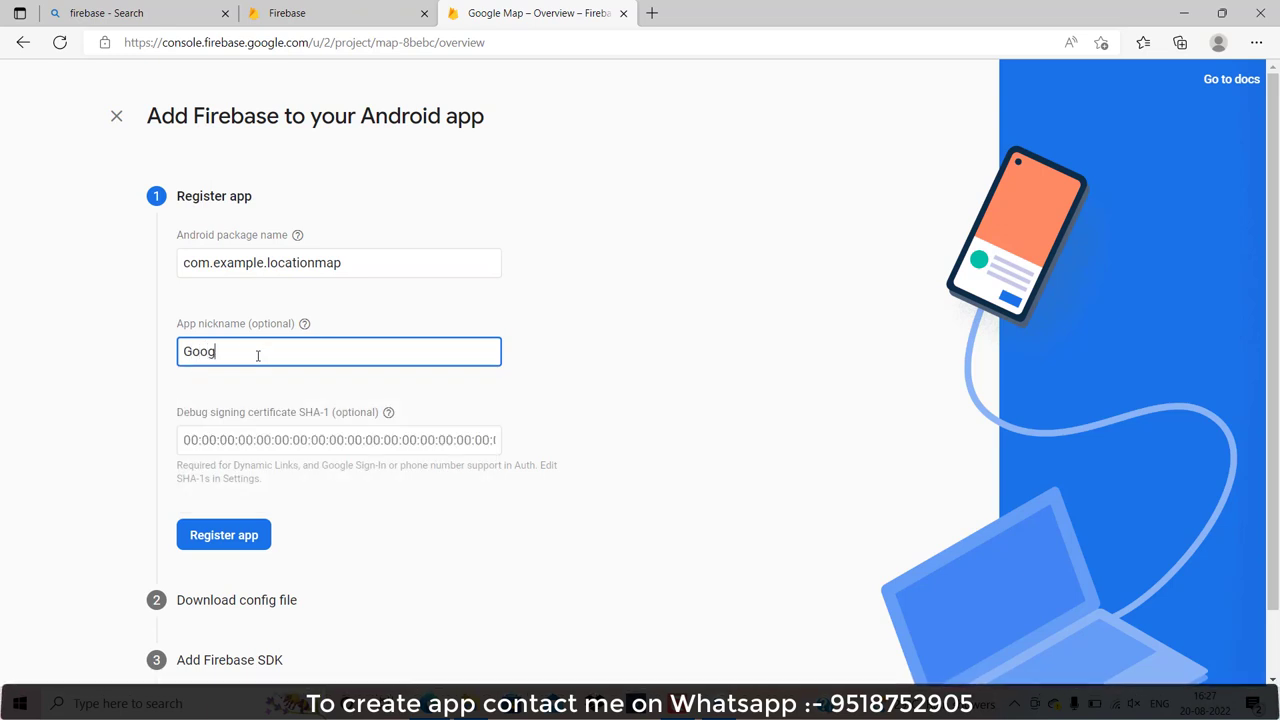
type("le Map")
left_click(228, 536)
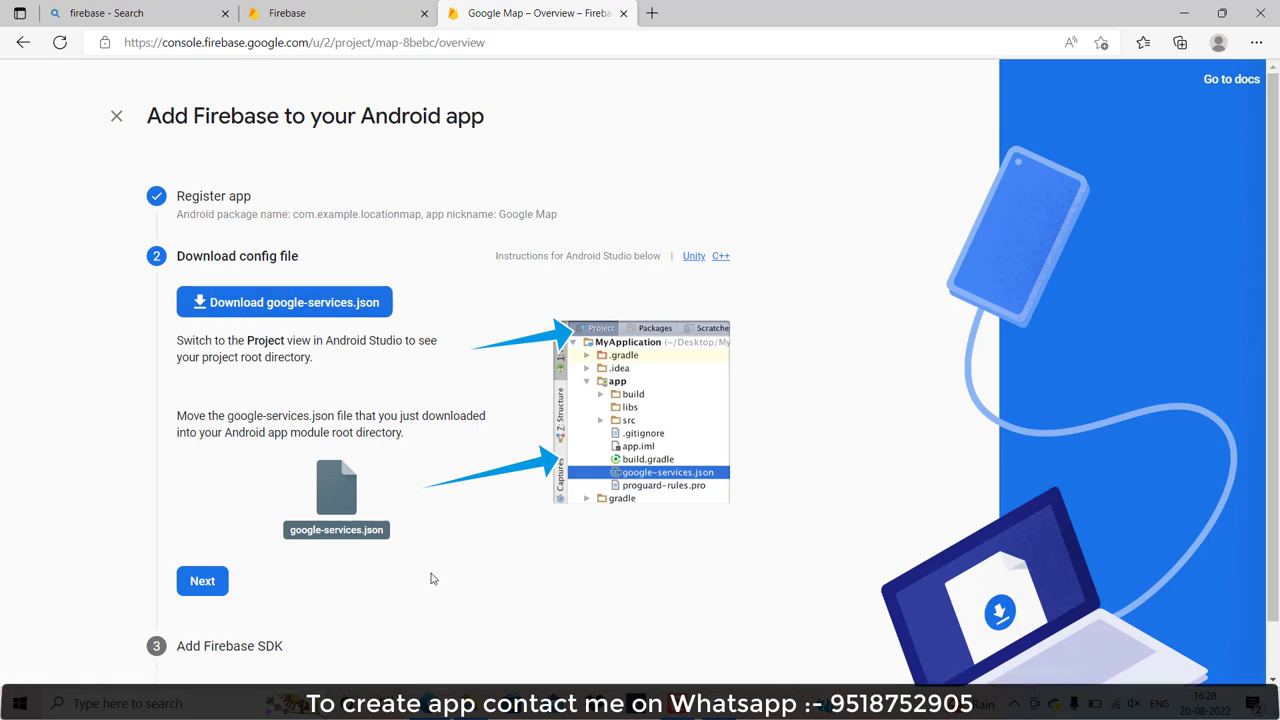
Step: Download the google-services.json config file and complete the remaining setup pages to return to the Firebase console
left_click(254, 295)
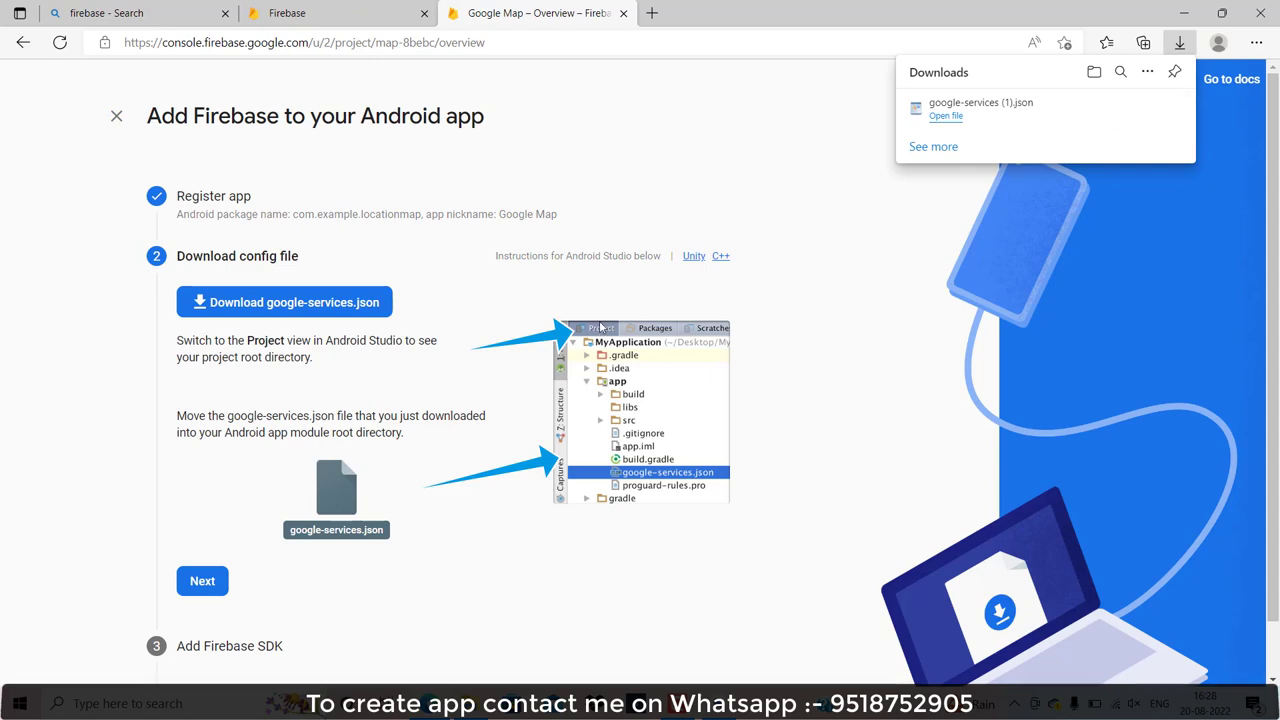
left_click(203, 580)
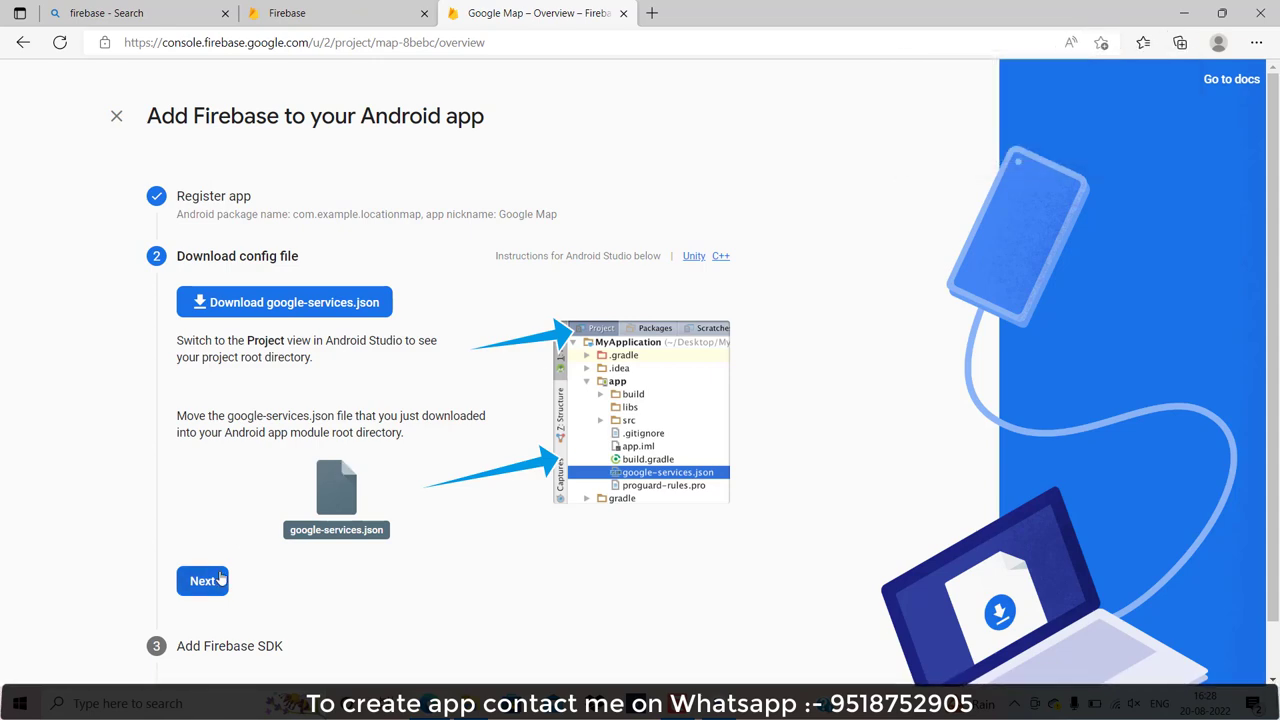
left_click_drag(1274, 190, 1277, 497)
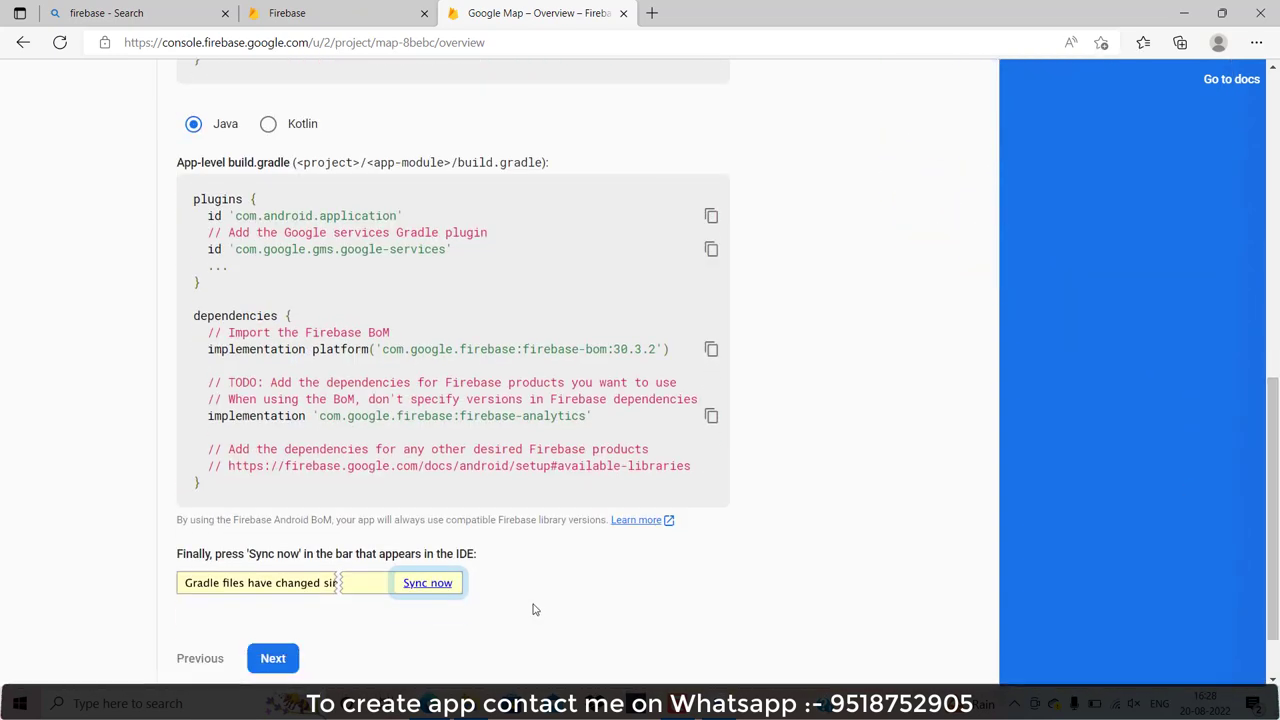
left_click(286, 660)
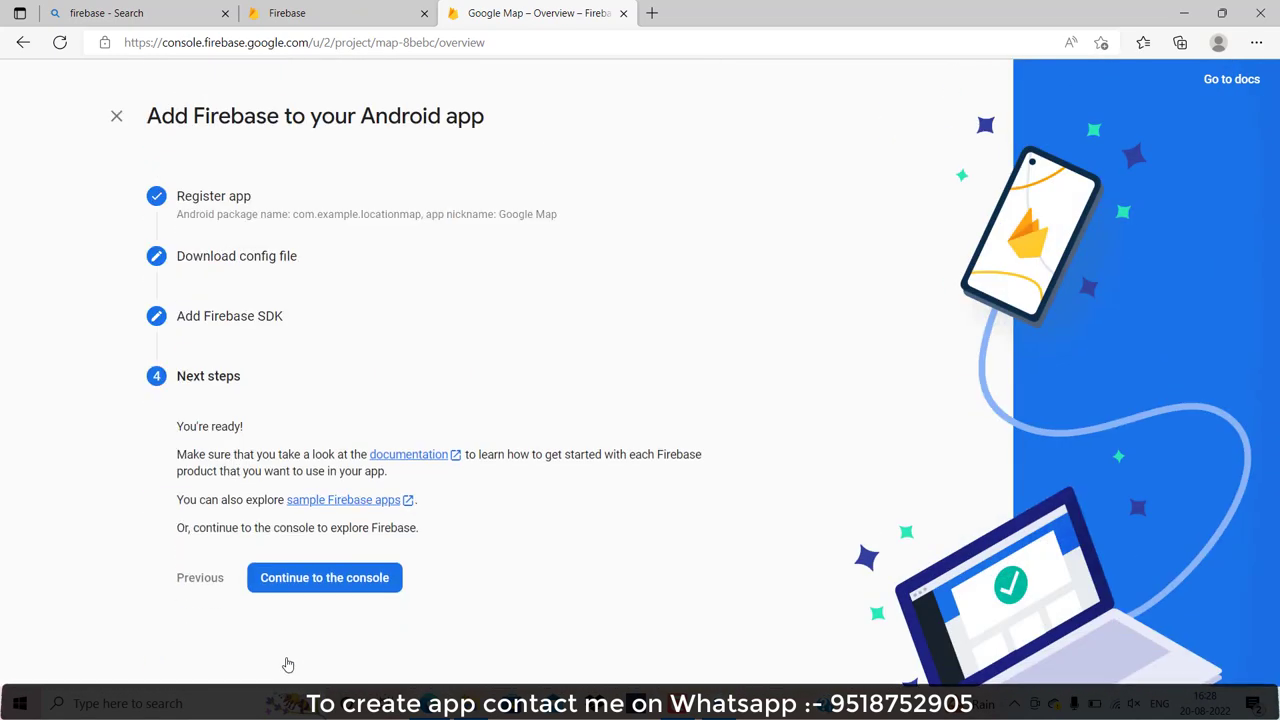
left_click(318, 589)
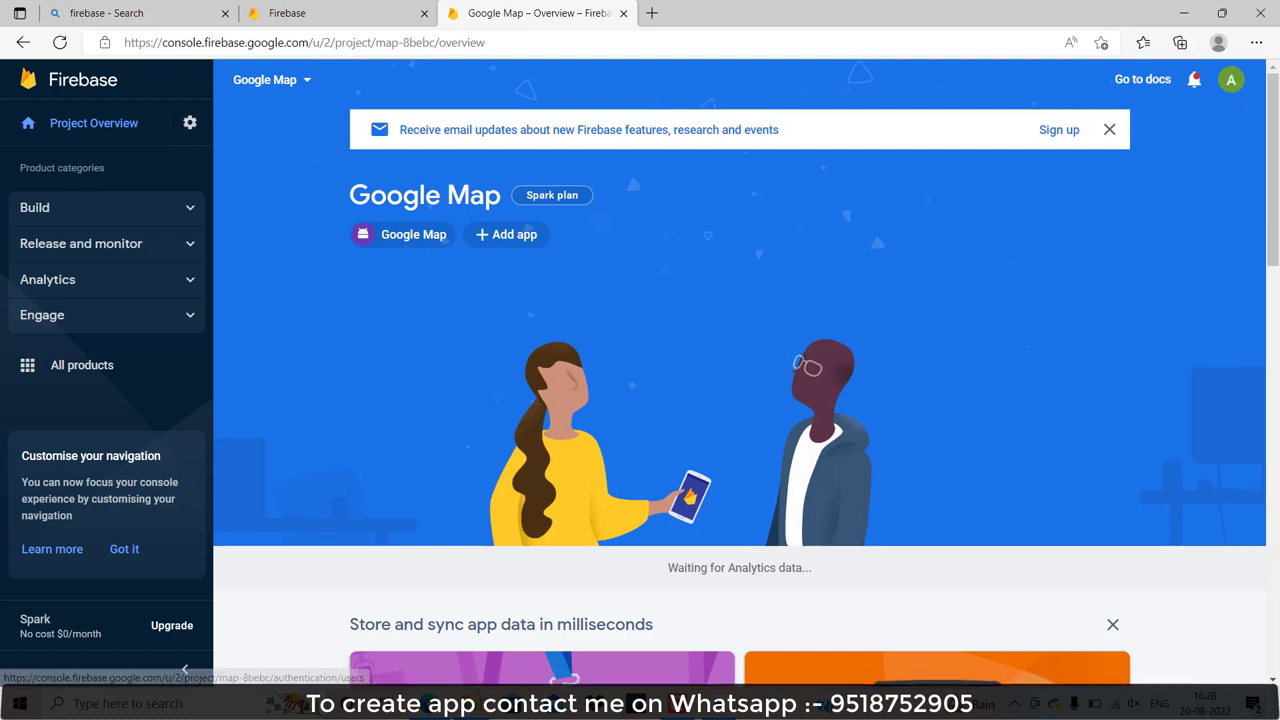
Step: Switch to File Explorer and delete the older google-services file from the Downloads folder
key("alt+Tab")
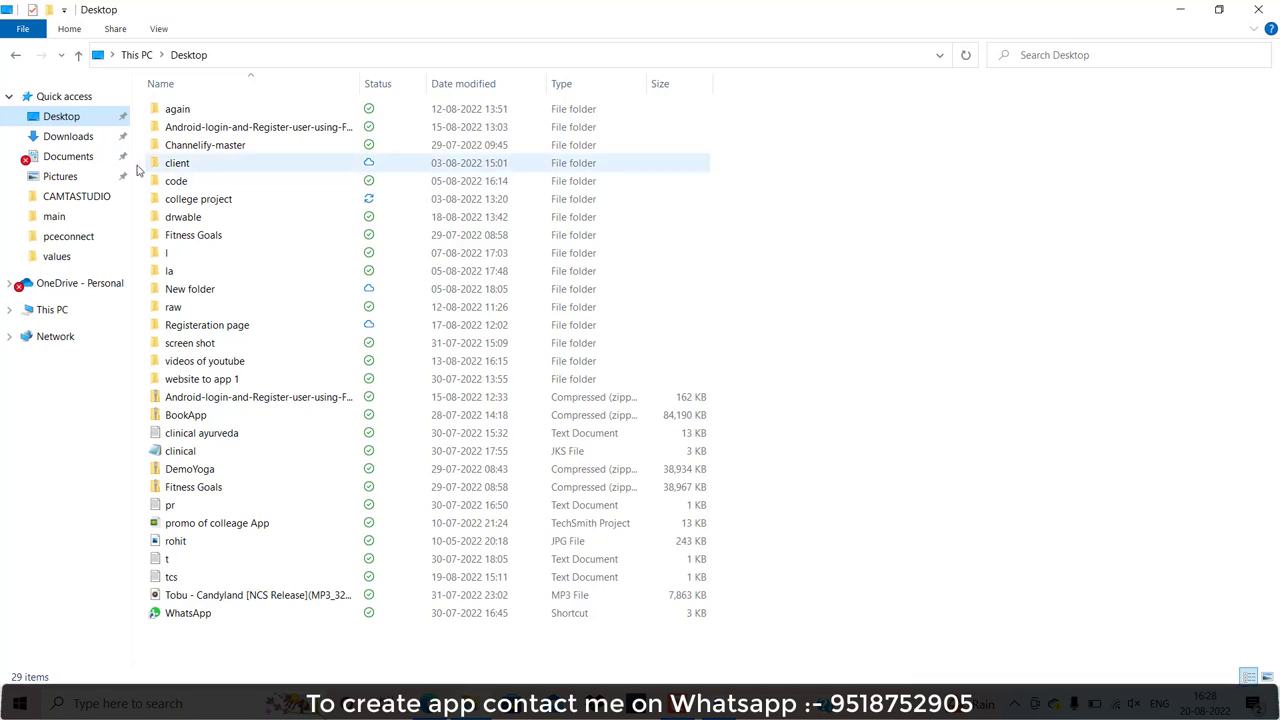
left_click(75, 145)
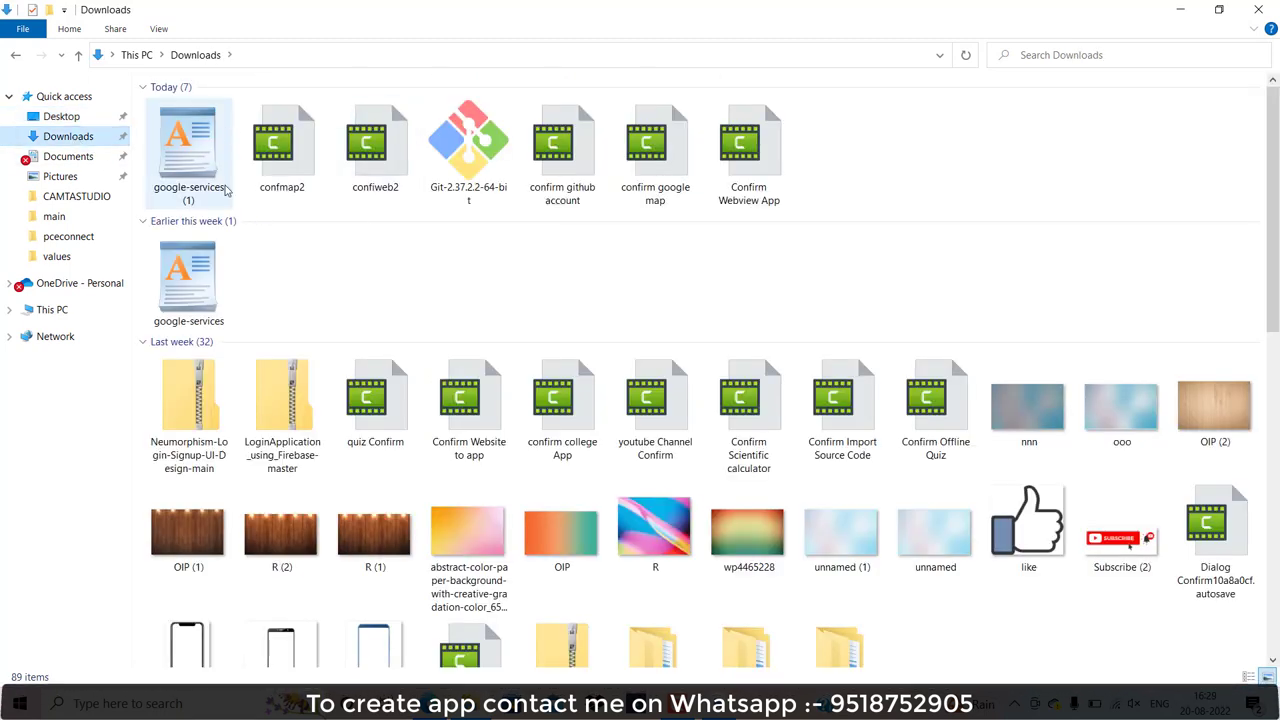
left_click(206, 298)
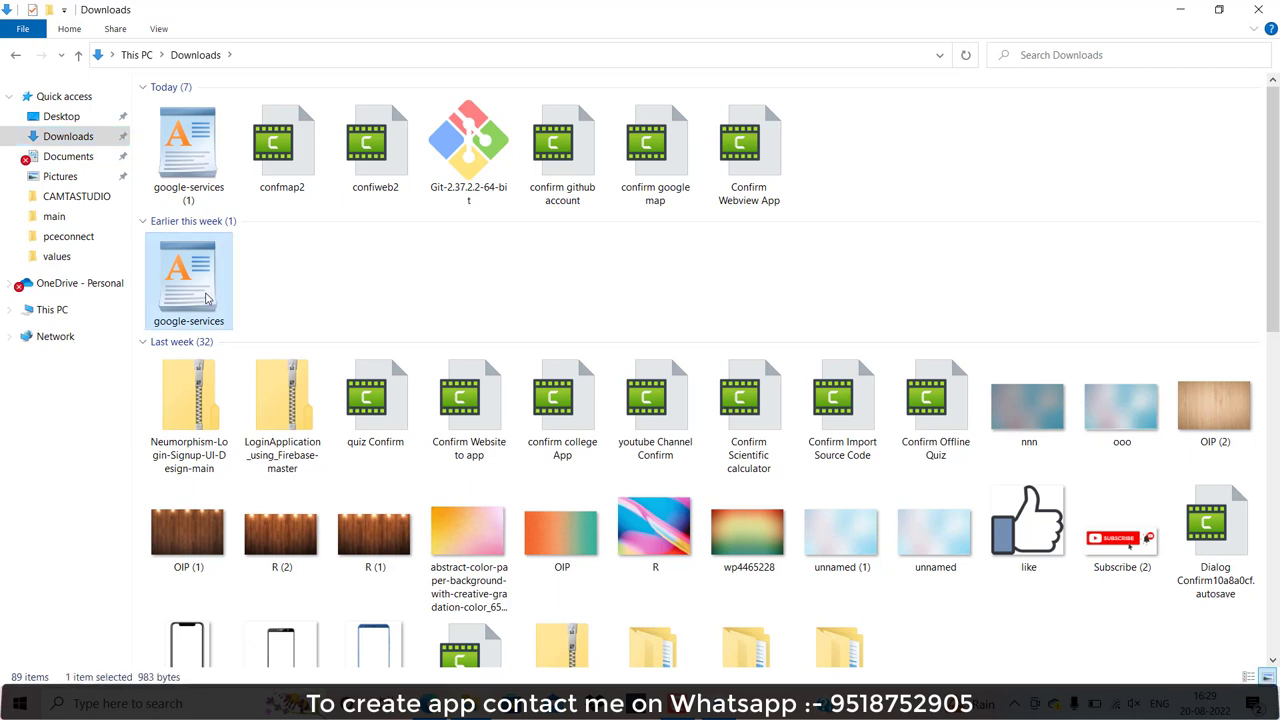
key("Delete")
Step: Rename the downloaded google-services (1) file to google-services
left_click(184, 132)
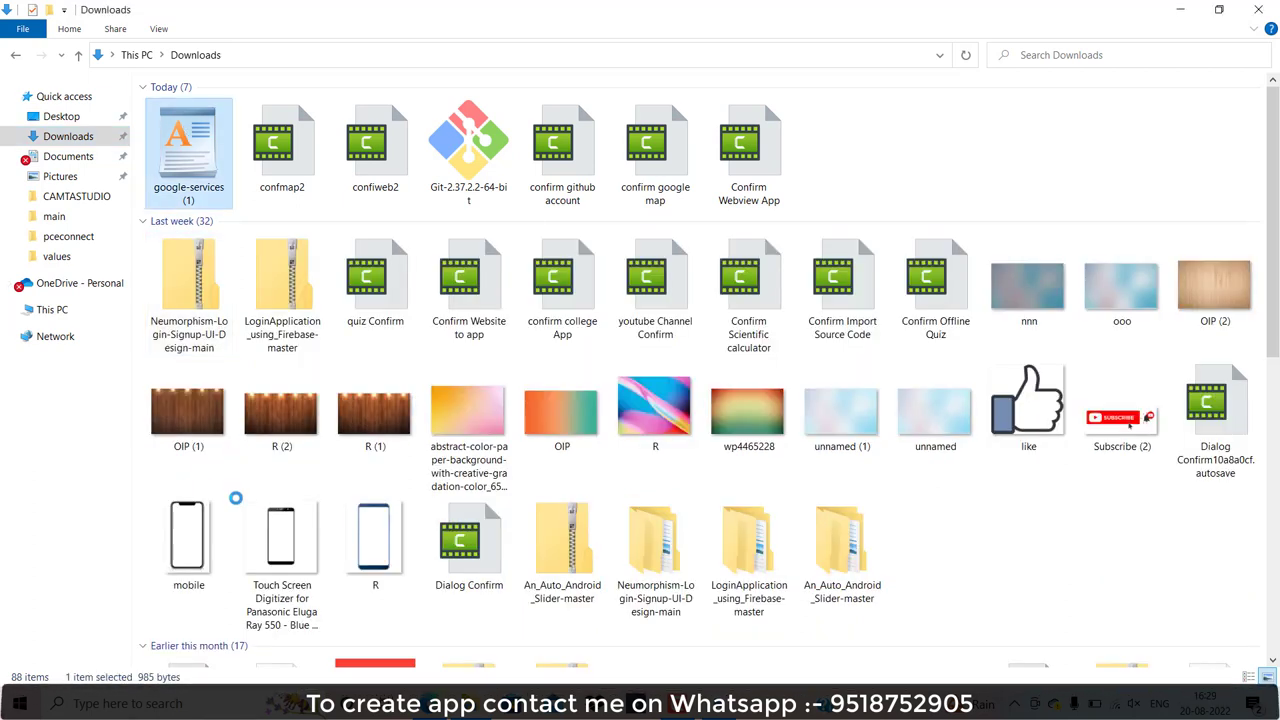
key("shift+F10")
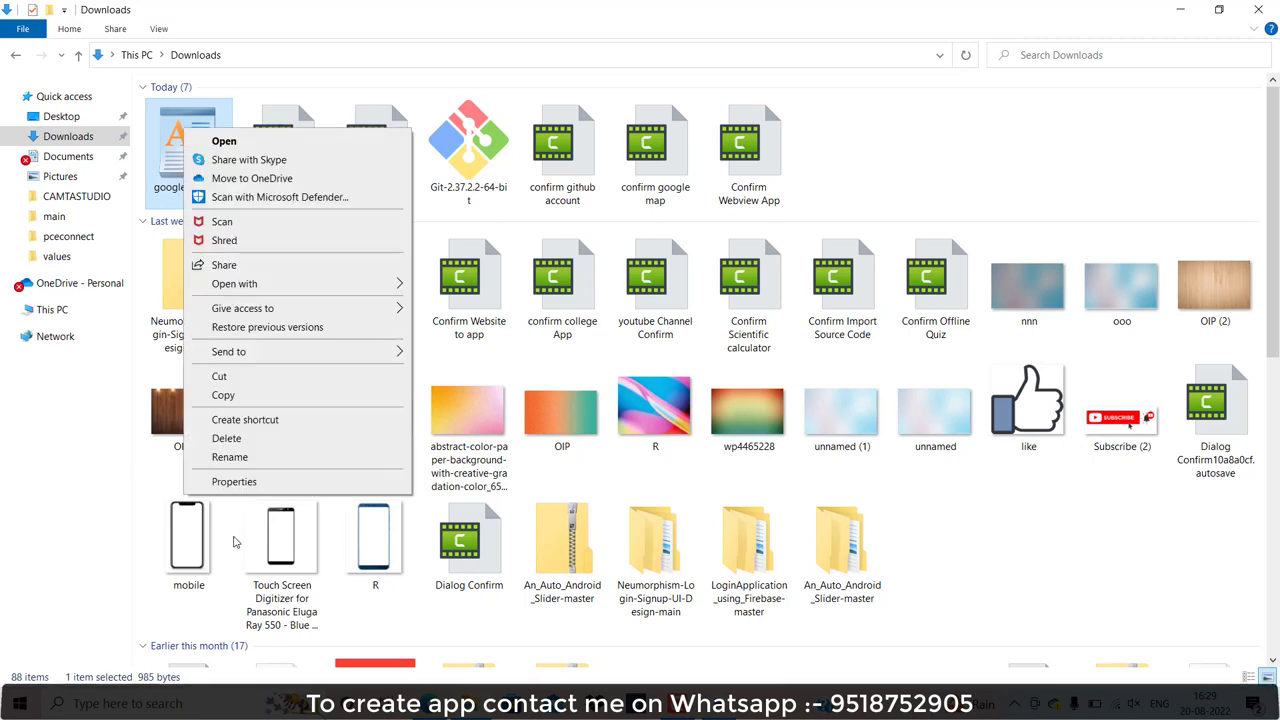
left_click(230, 457)
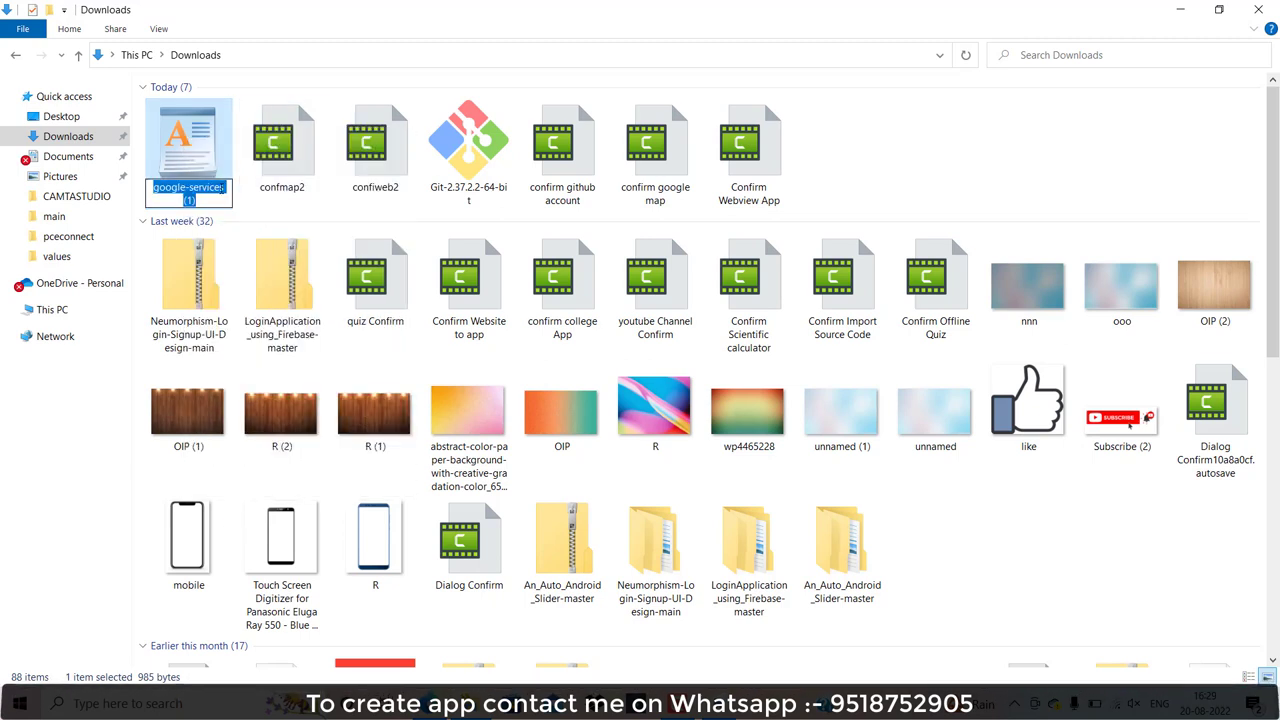
left_click(216, 197)
key("BackSpace")
key("BackSpace")
key("BackSpace")
key("BackSpace")
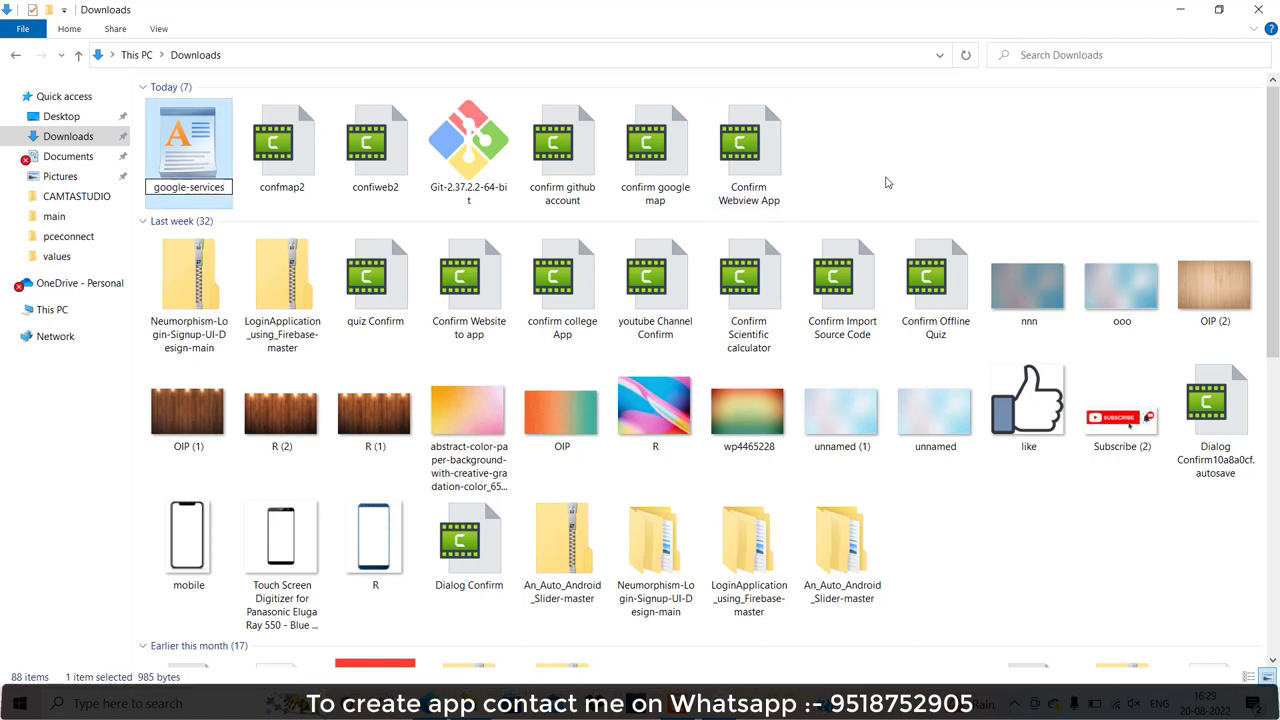
left_click(877, 177)
Step: Copy google-services.json from Downloads into the app folder of the LocationMap project in Android Studio, using the Project view
left_click(203, 133)
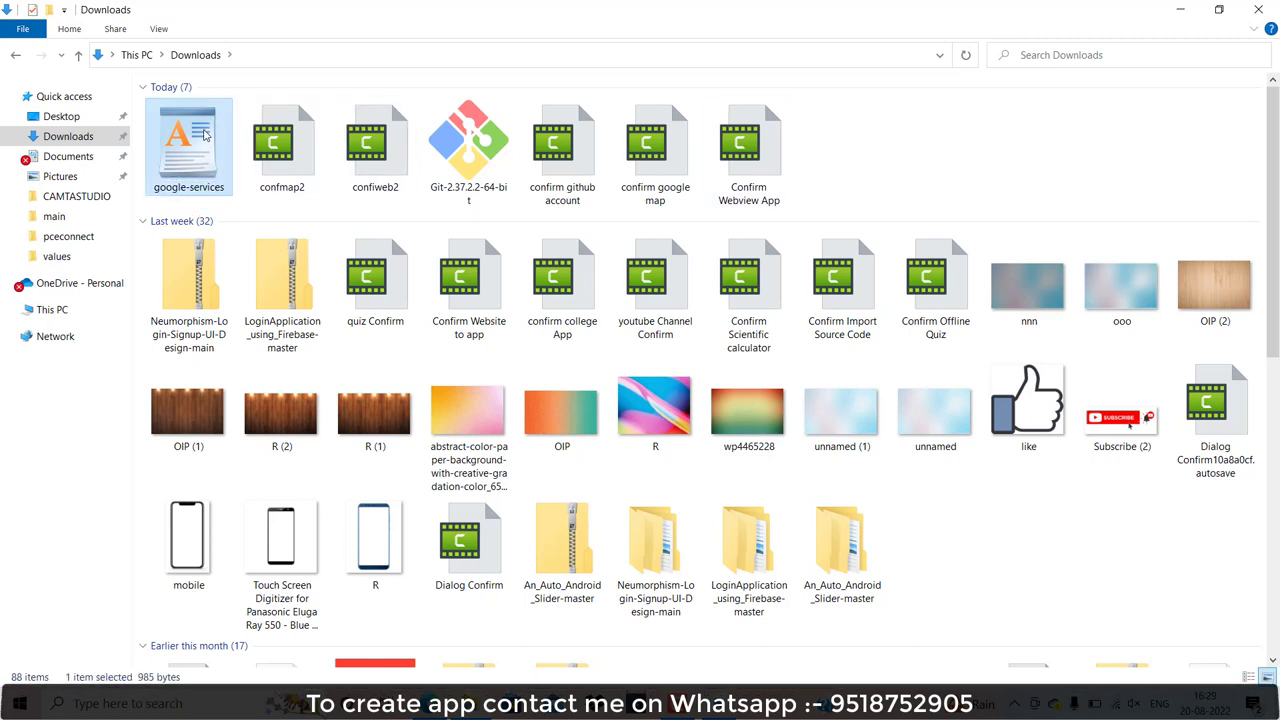
key("alt+Tab")
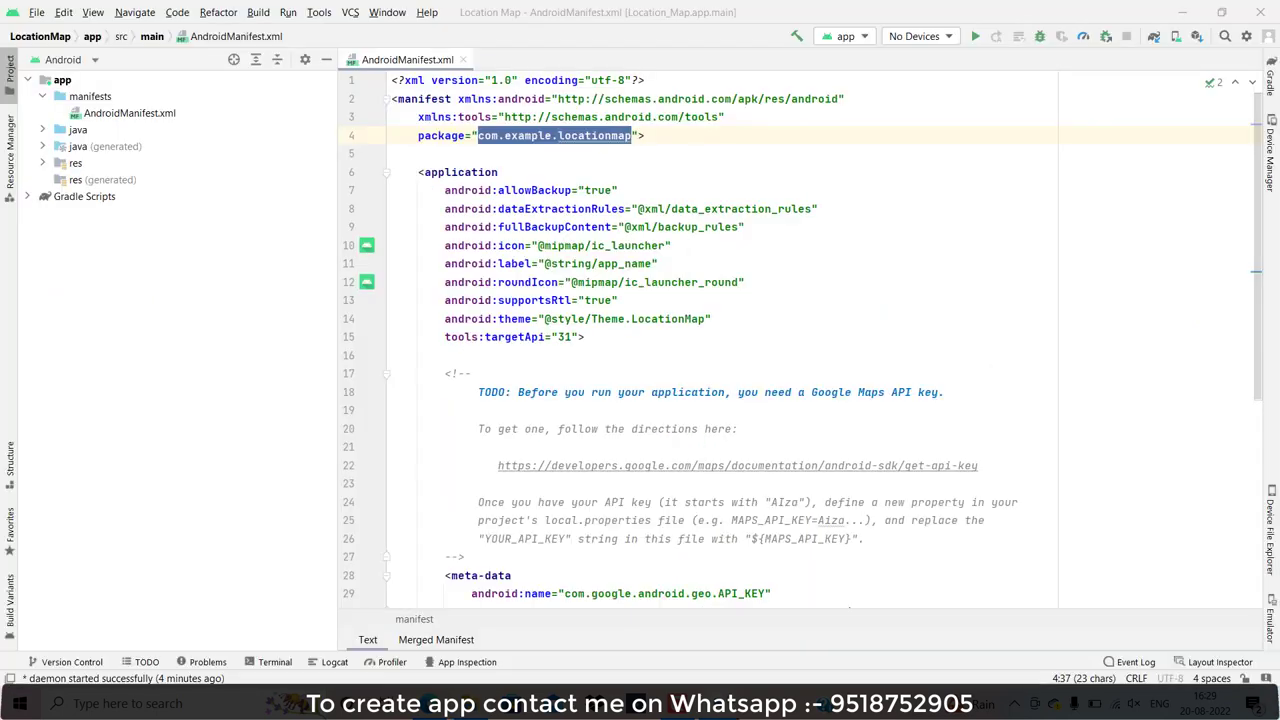
left_click(63, 60)
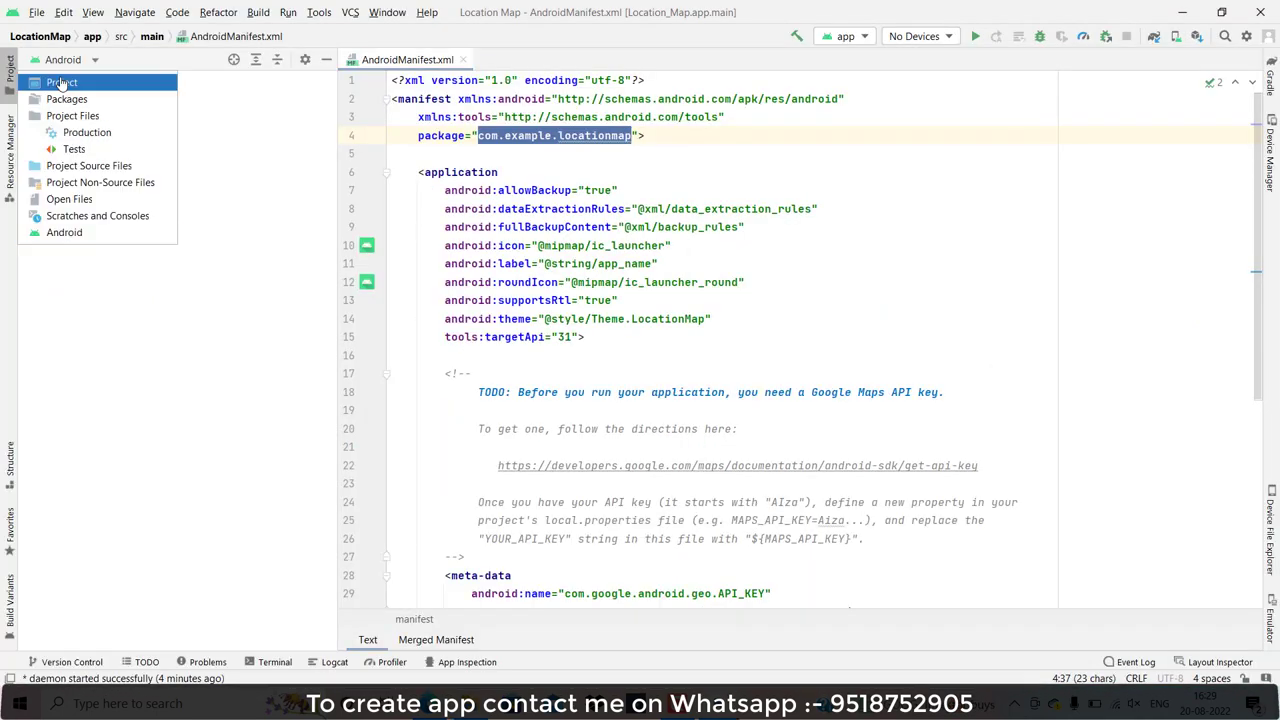
left_click(62, 84)
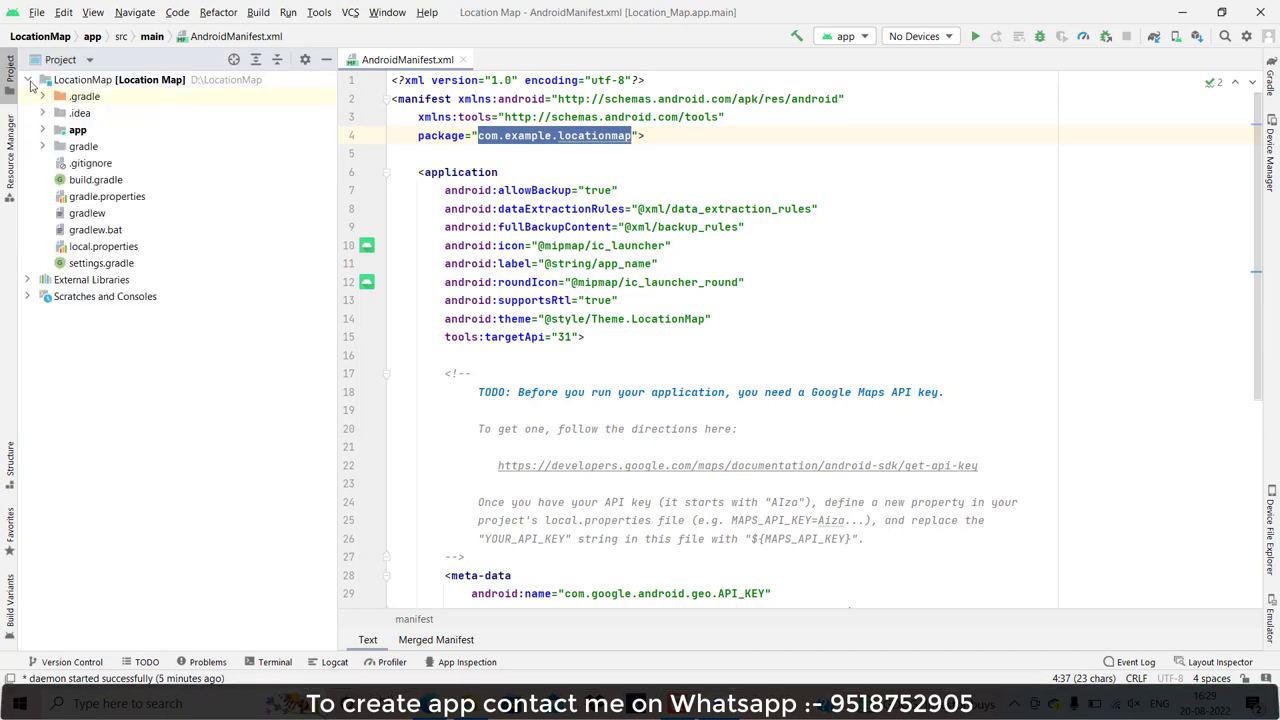
left_click(43, 130)
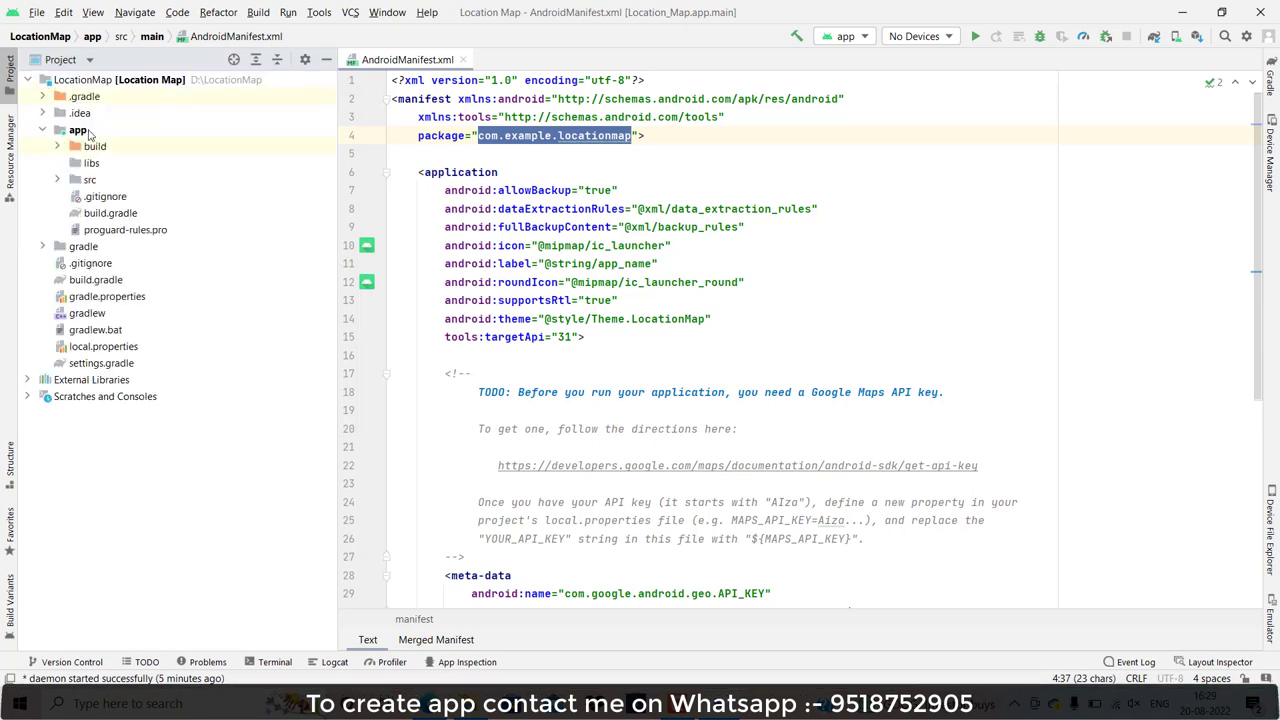
left_click(89, 131)
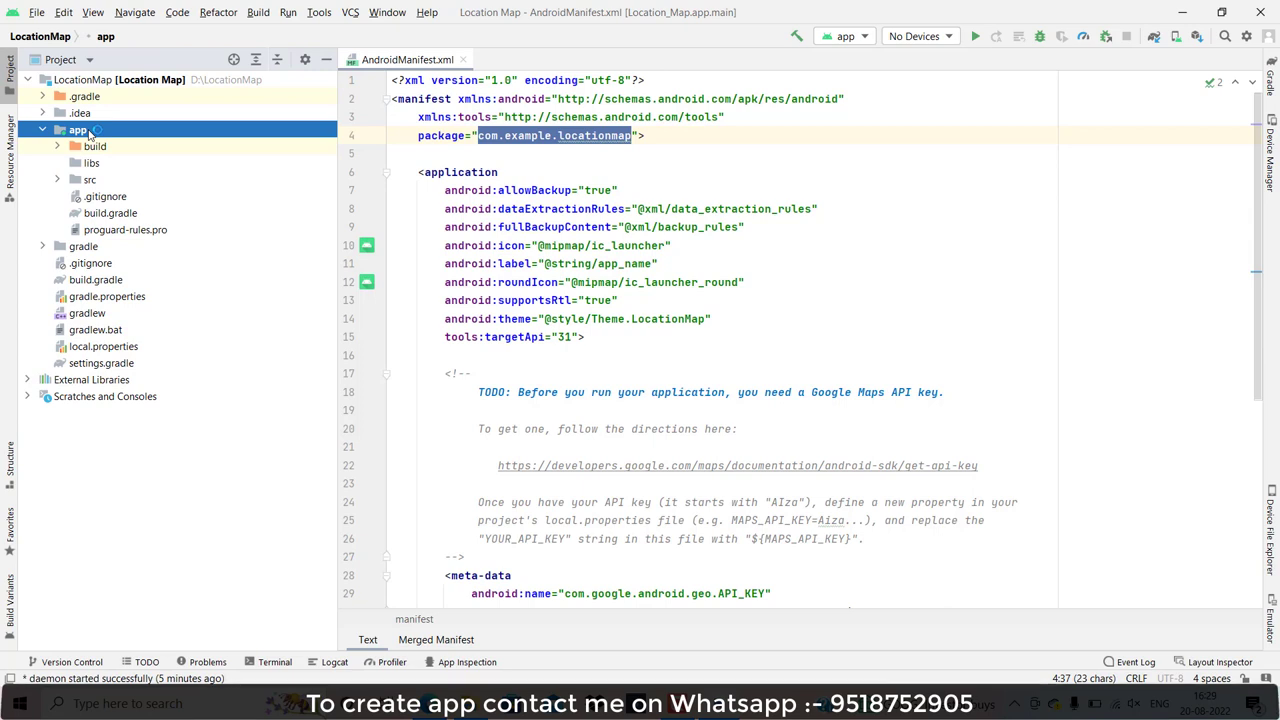
left_click_drag(89, 131, 89, 131)
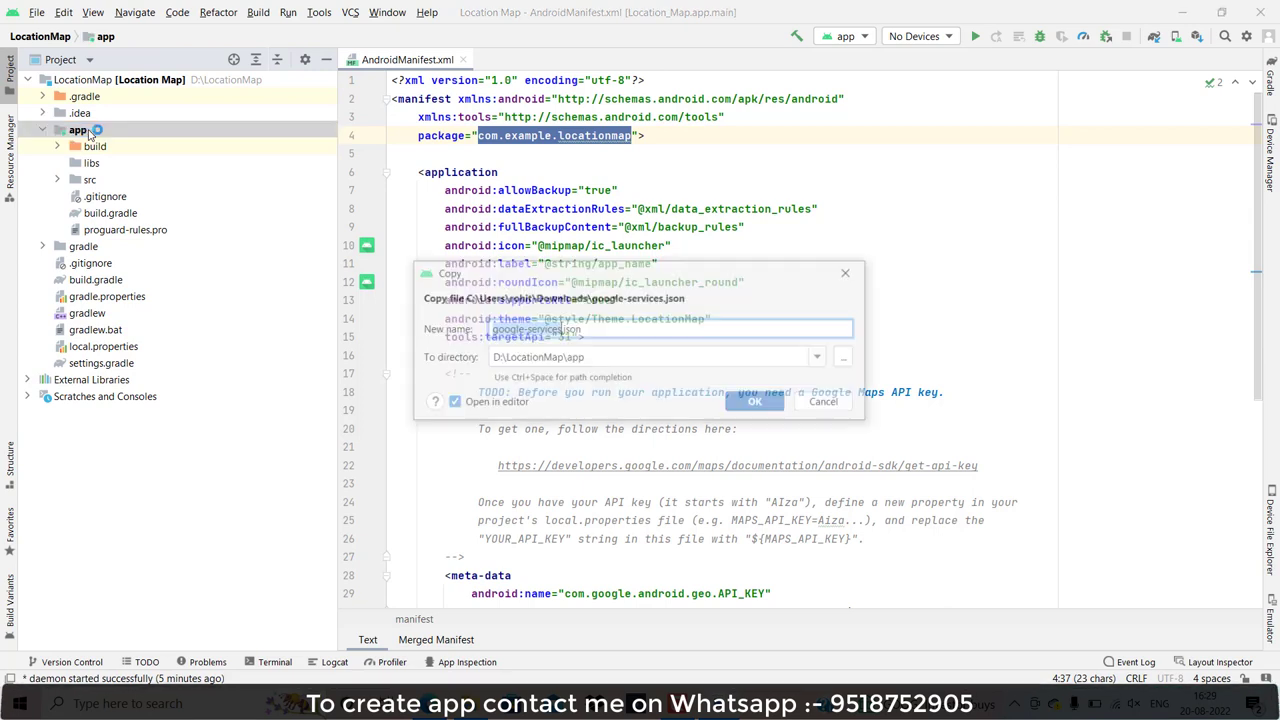
left_click(750, 410)
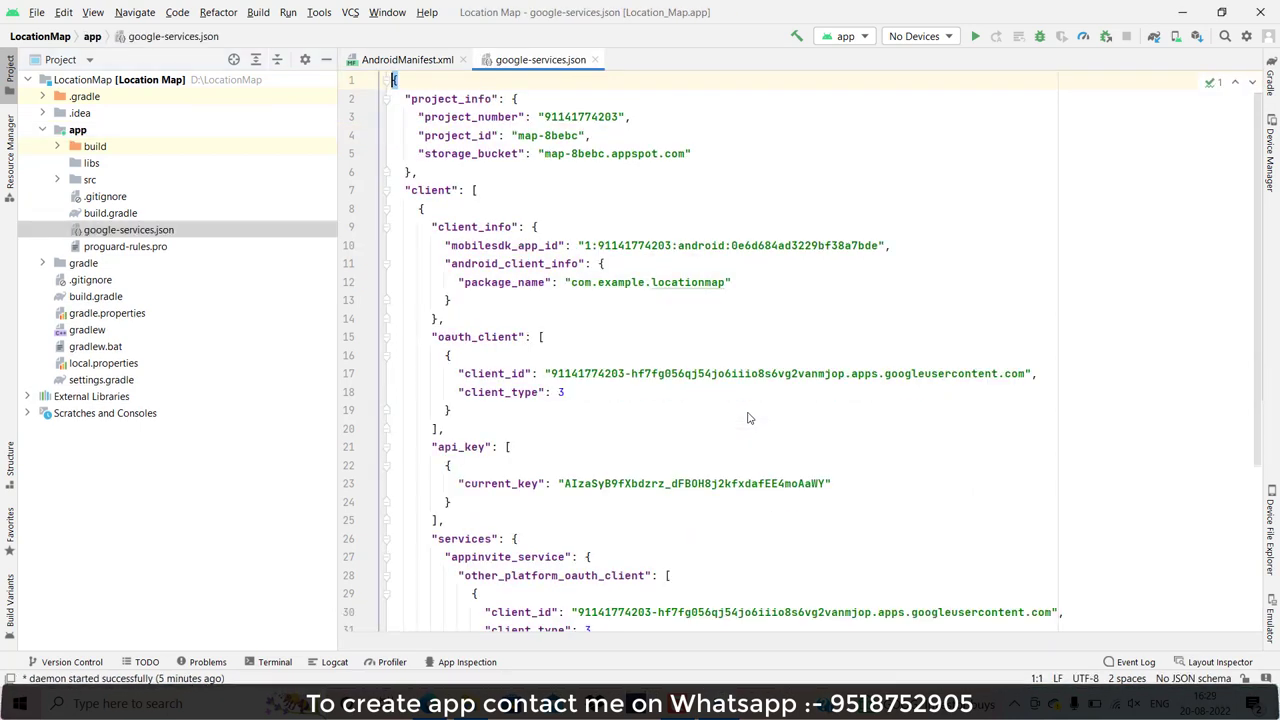
left_click_drag(416, 172, 452, 356)
left_click(649, 423)
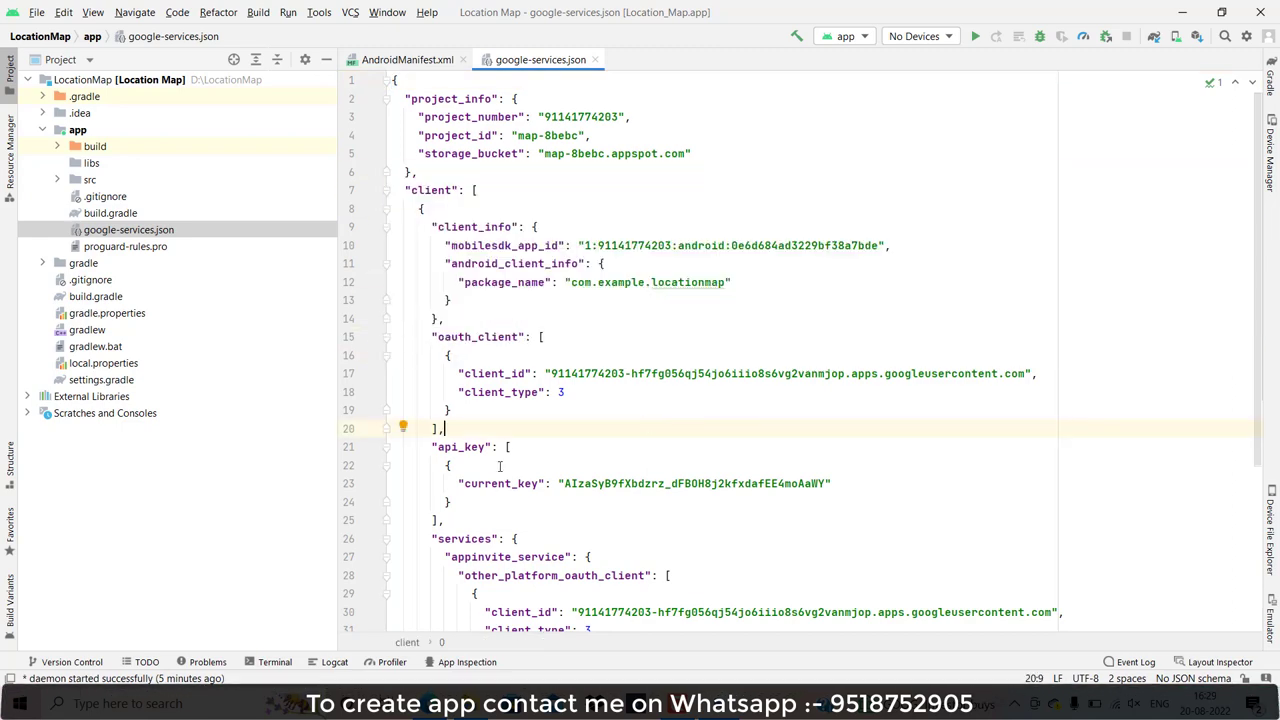
Step: Switch to the browser, search the web for onesignal in a new tab and open the official OneSignal website
key("alt+Tab")
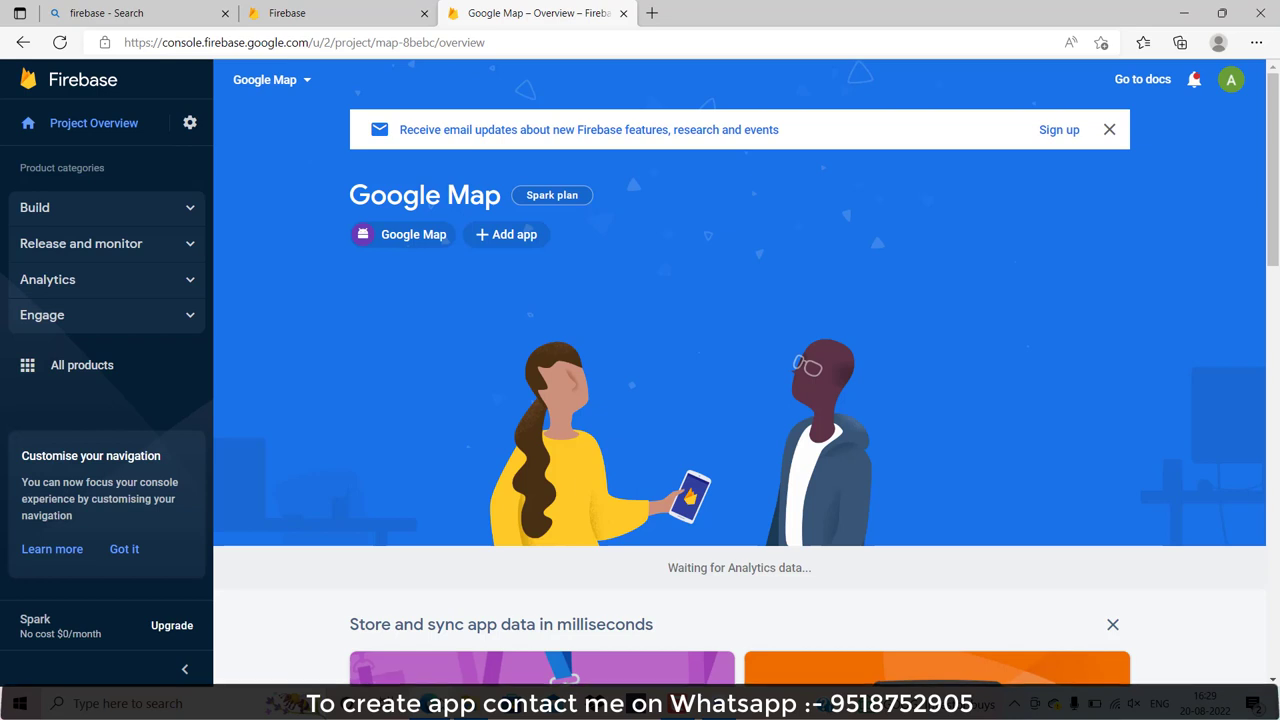
left_click(651, 13)
left_click(416, 147)
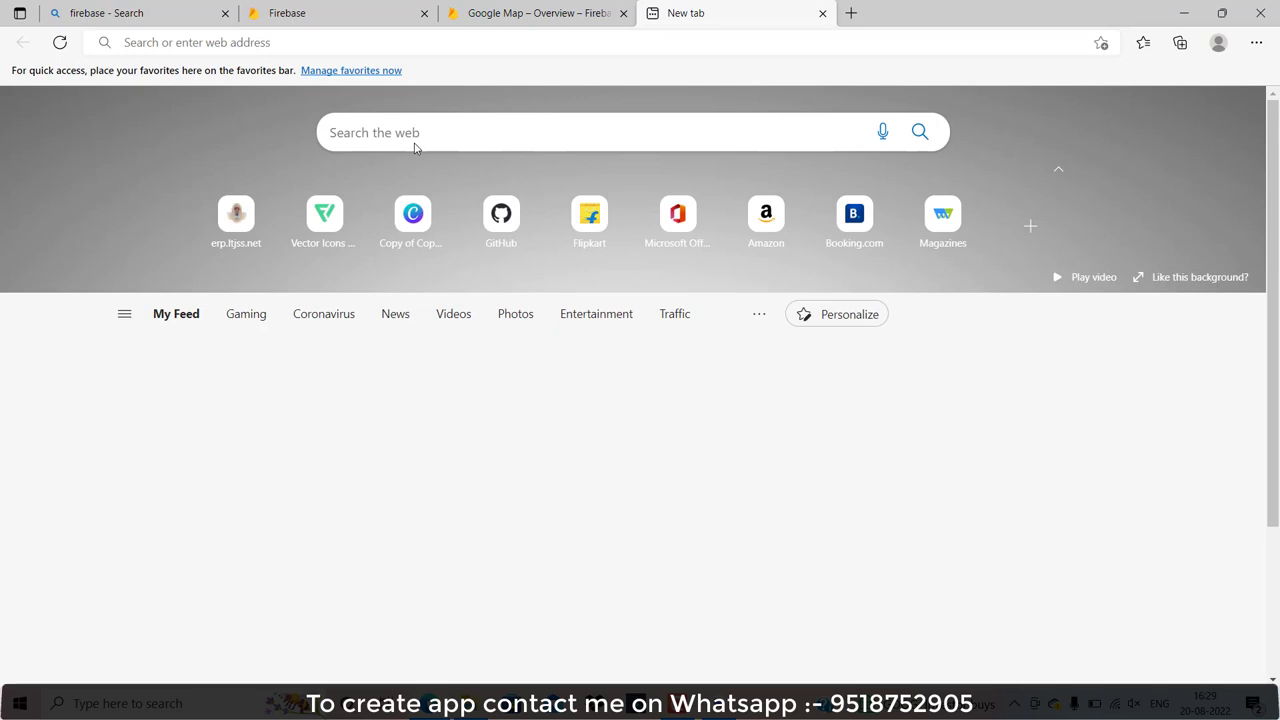
type("one signal")
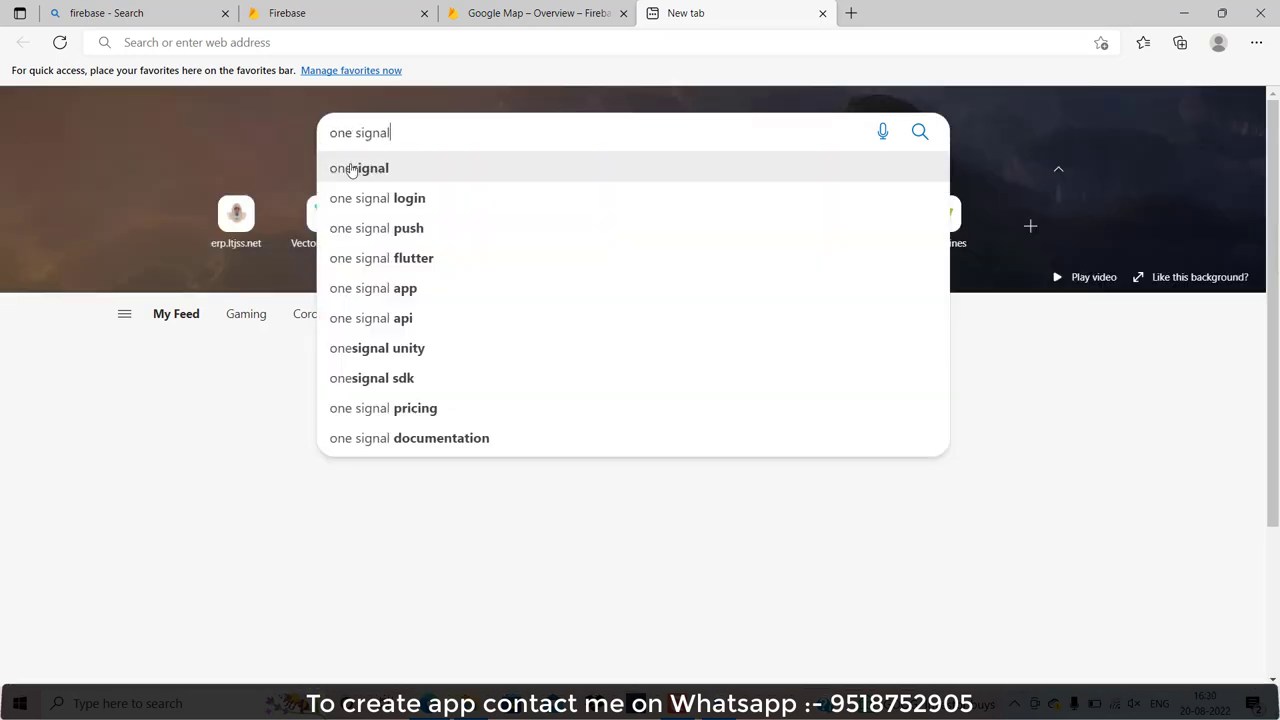
left_click(352, 168)
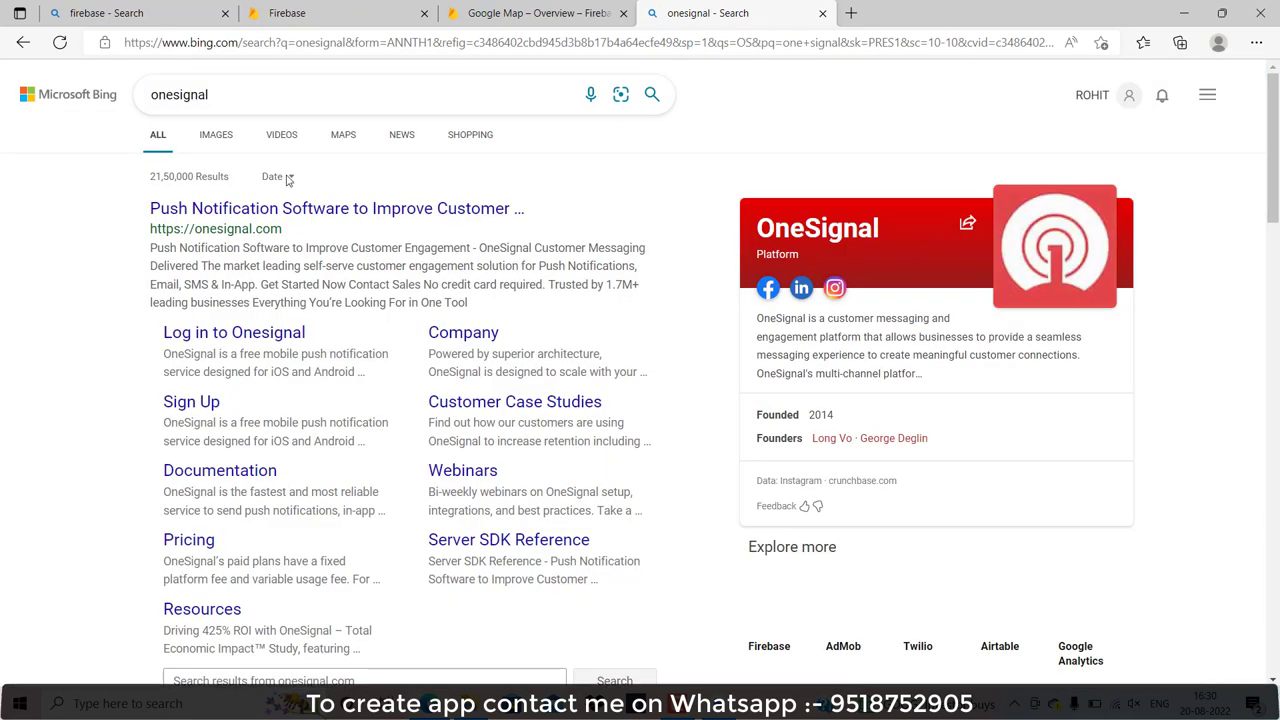
left_click(212, 210)
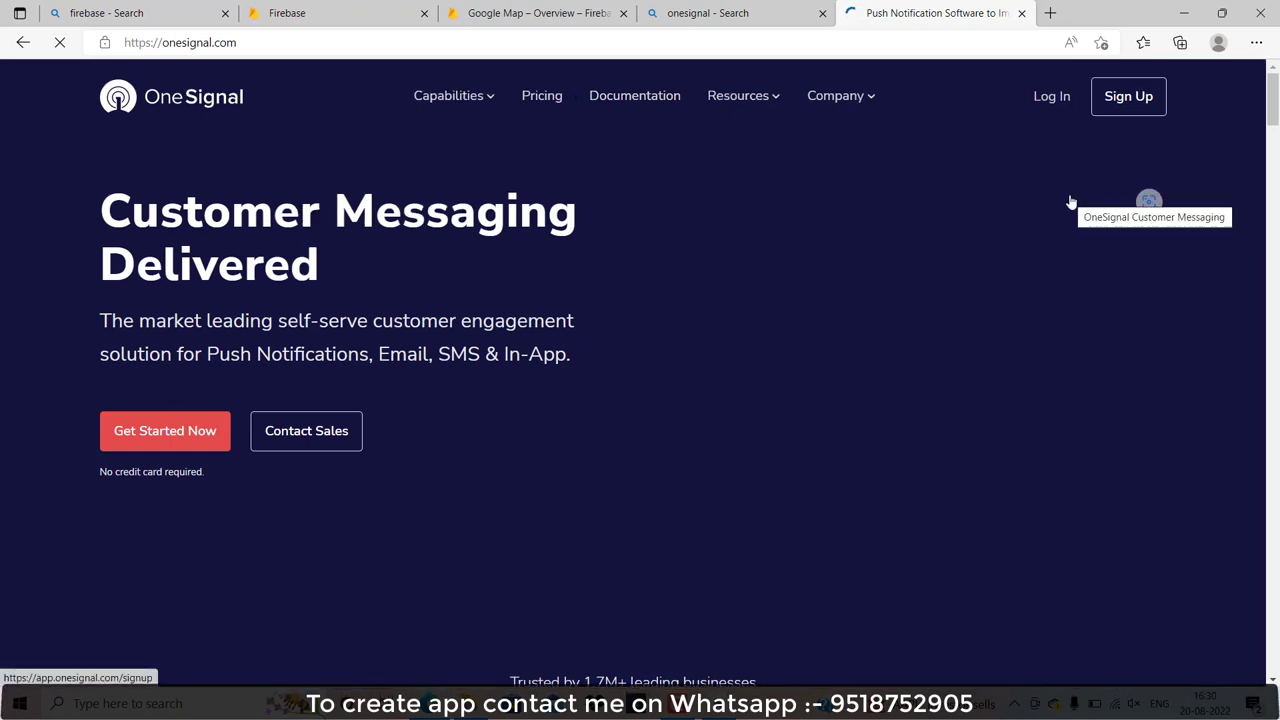
Step: Sign up for OneSignal with an existing Google account
left_click(1119, 104)
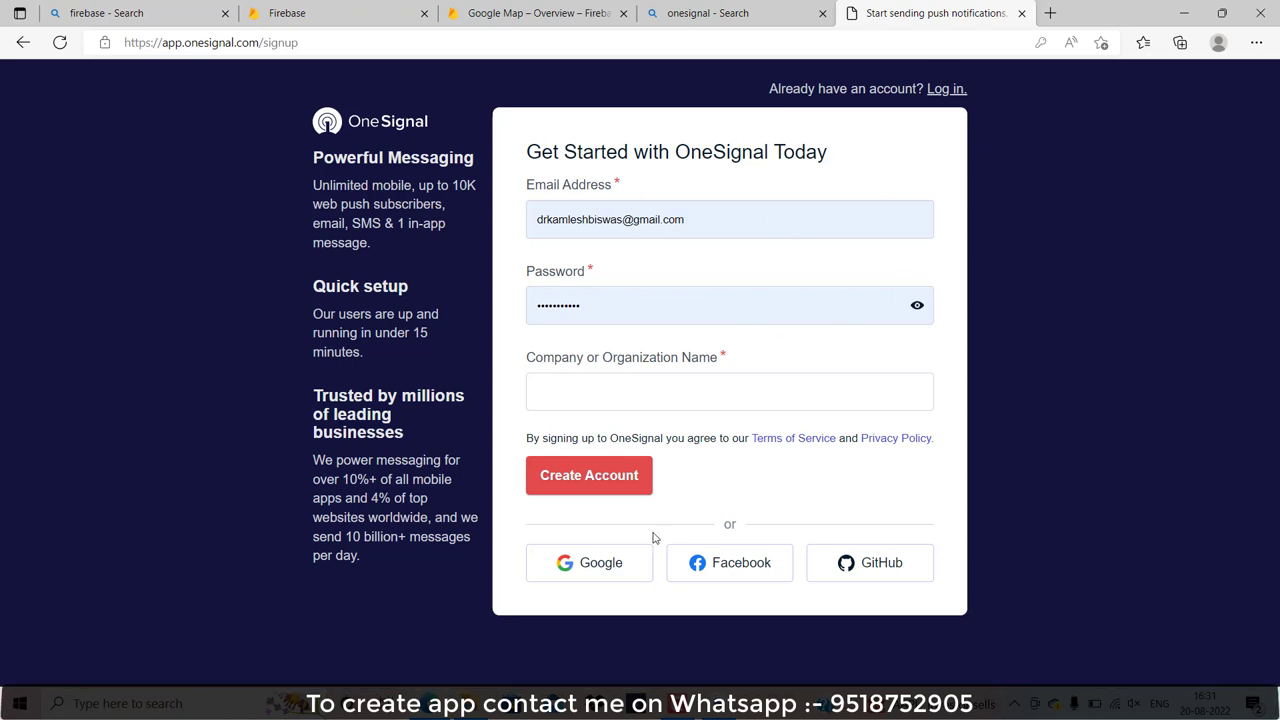
left_click(596, 563)
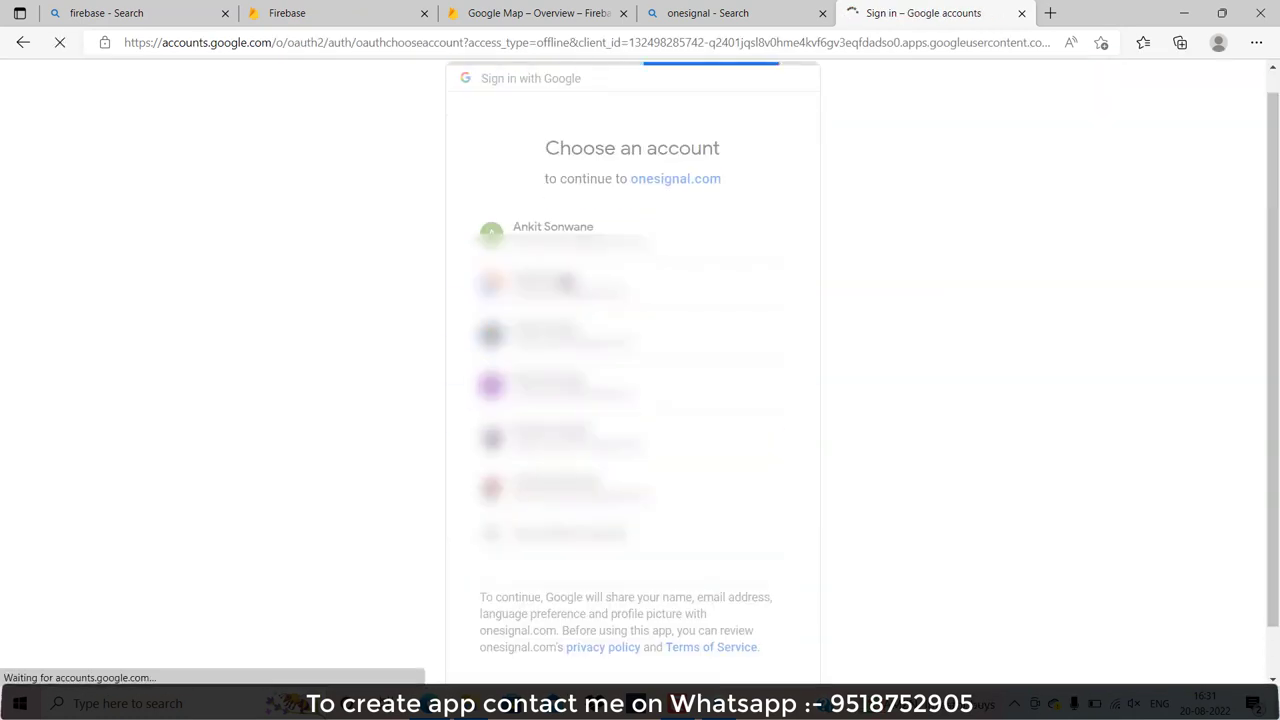
left_click(566, 283)
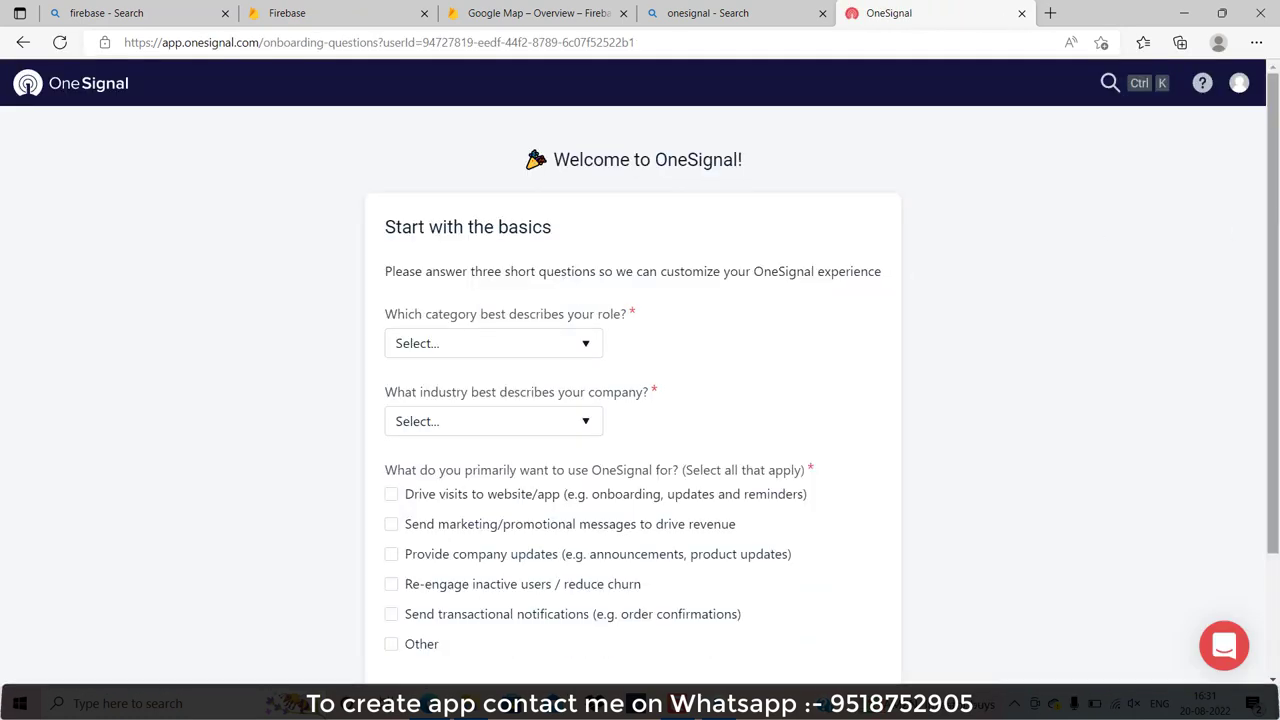
Step: Submit the OneSignal onboarding questions with role Developer / Engineering, industry Education and primary use Send transactional notifications
scroll(1277, 274, "down", 1)
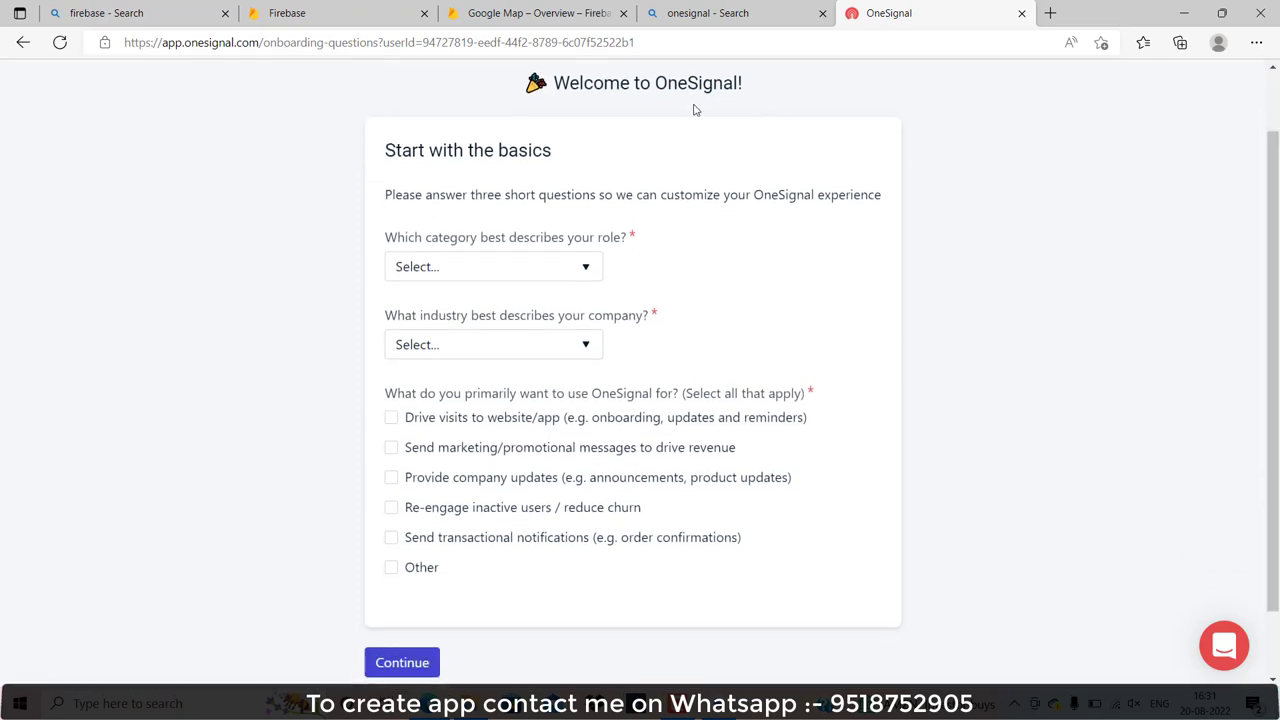
left_click(463, 270)
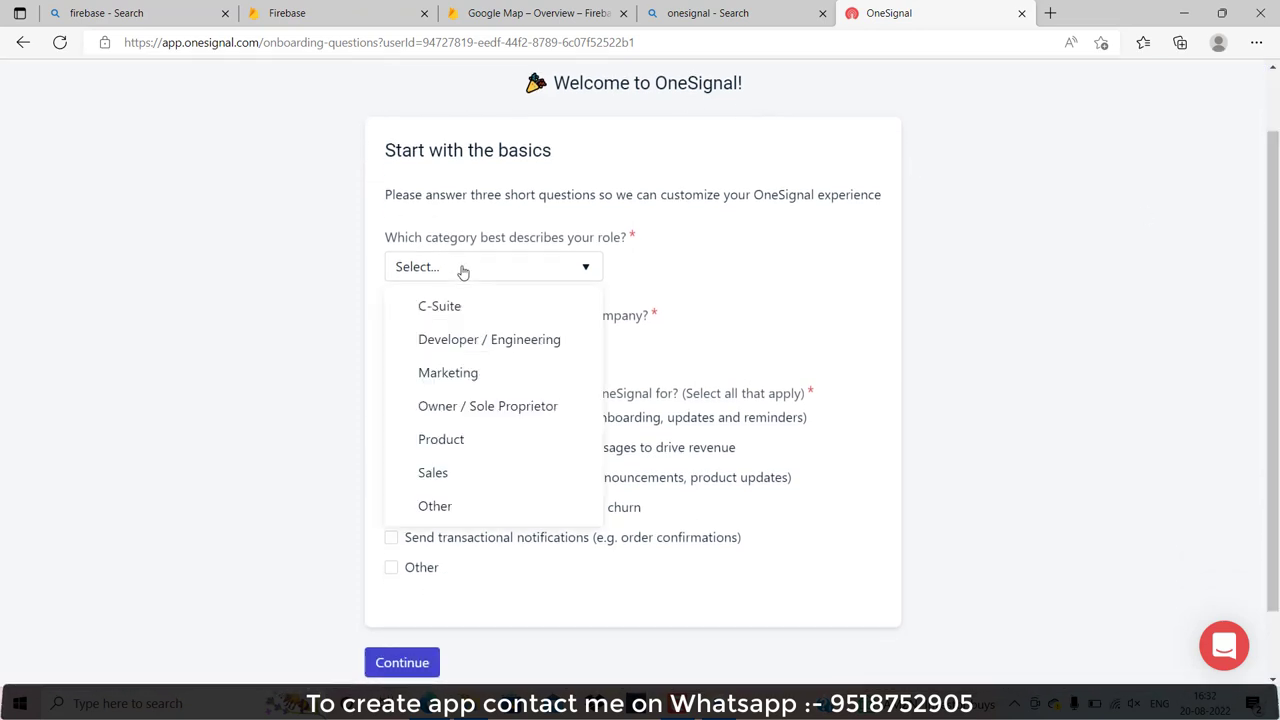
left_click(448, 338)
left_click(424, 346)
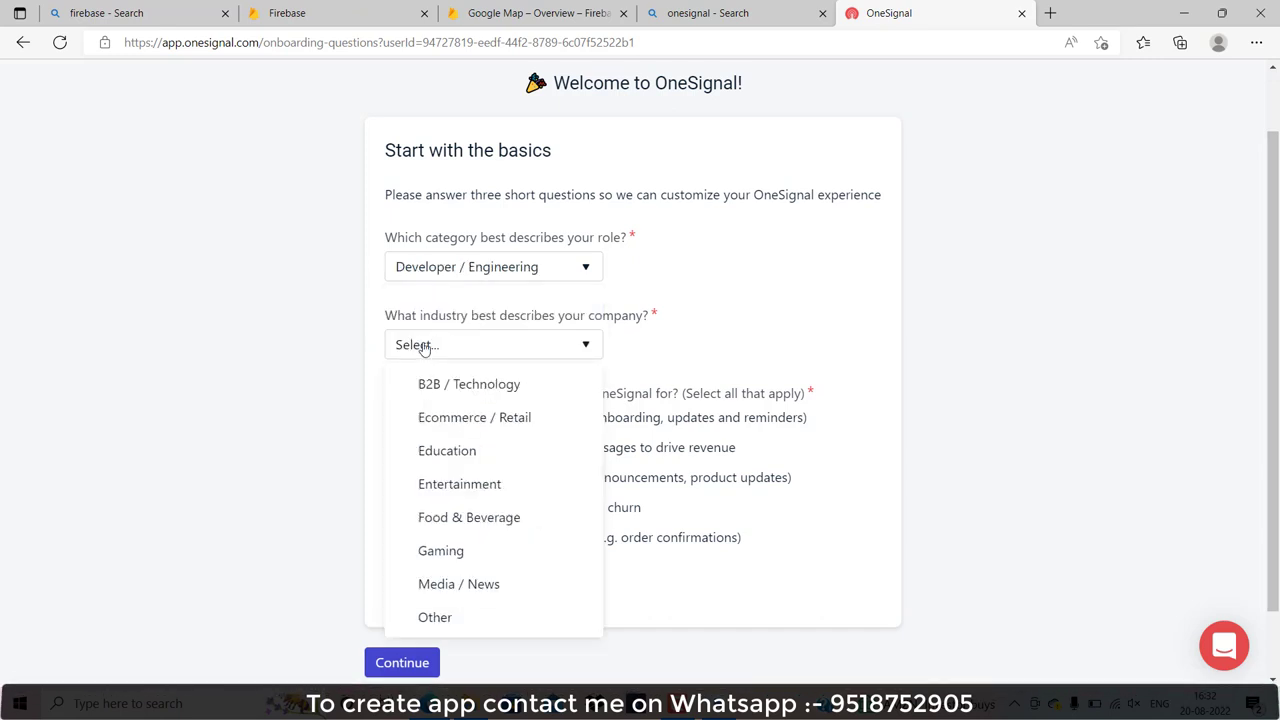
left_click(427, 456)
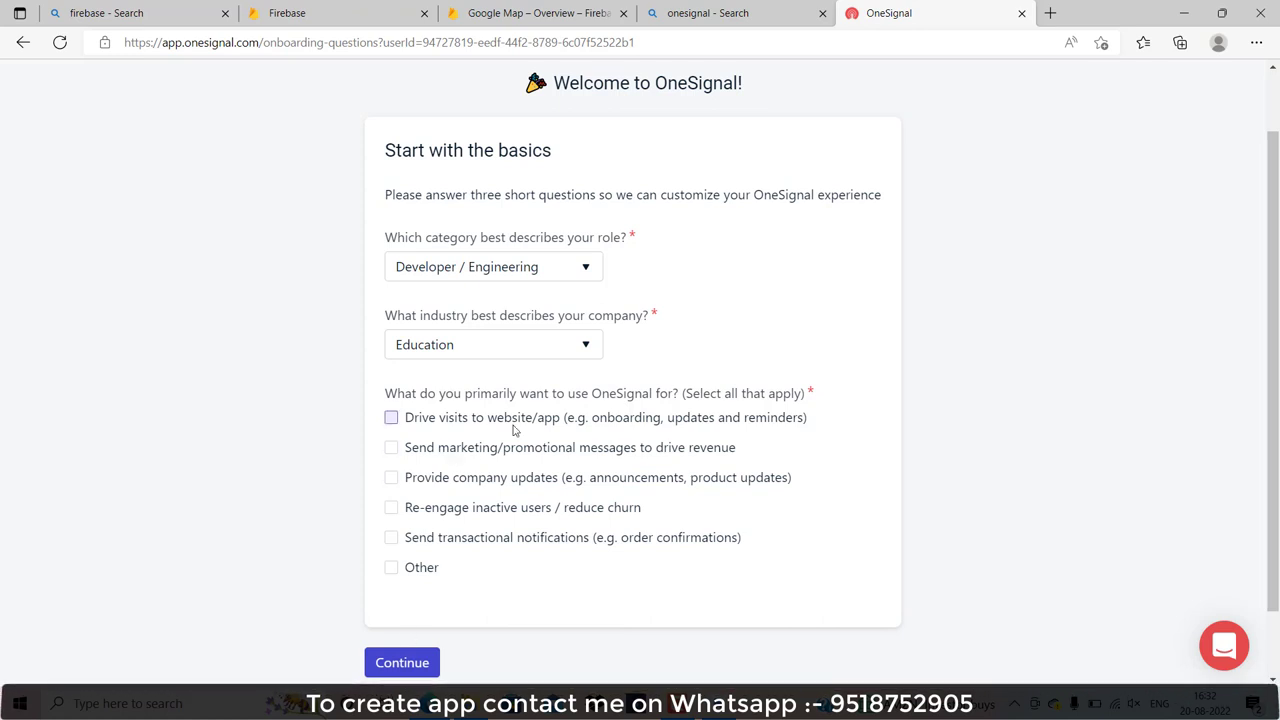
left_click(391, 538)
left_click(405, 661)
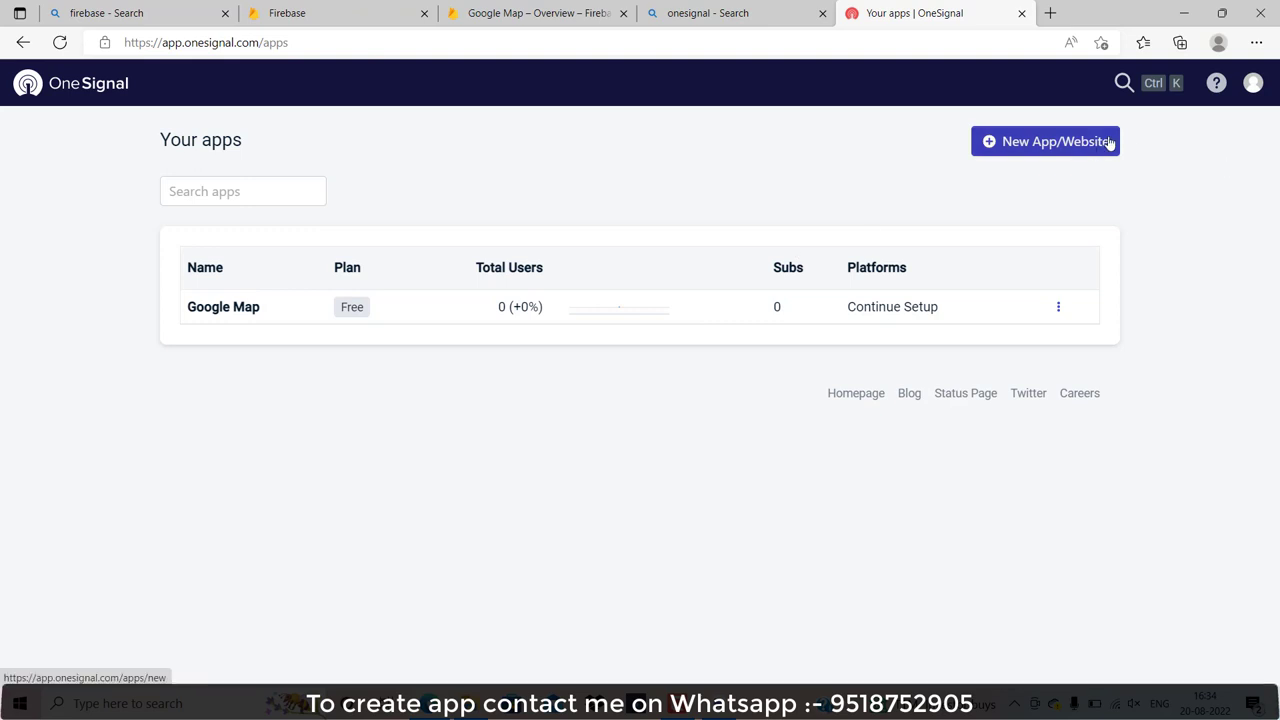
Step: Create a new OneSignal app named Google M for the Google Android (FCM) platform and continue to its configuration
left_click(1033, 139)
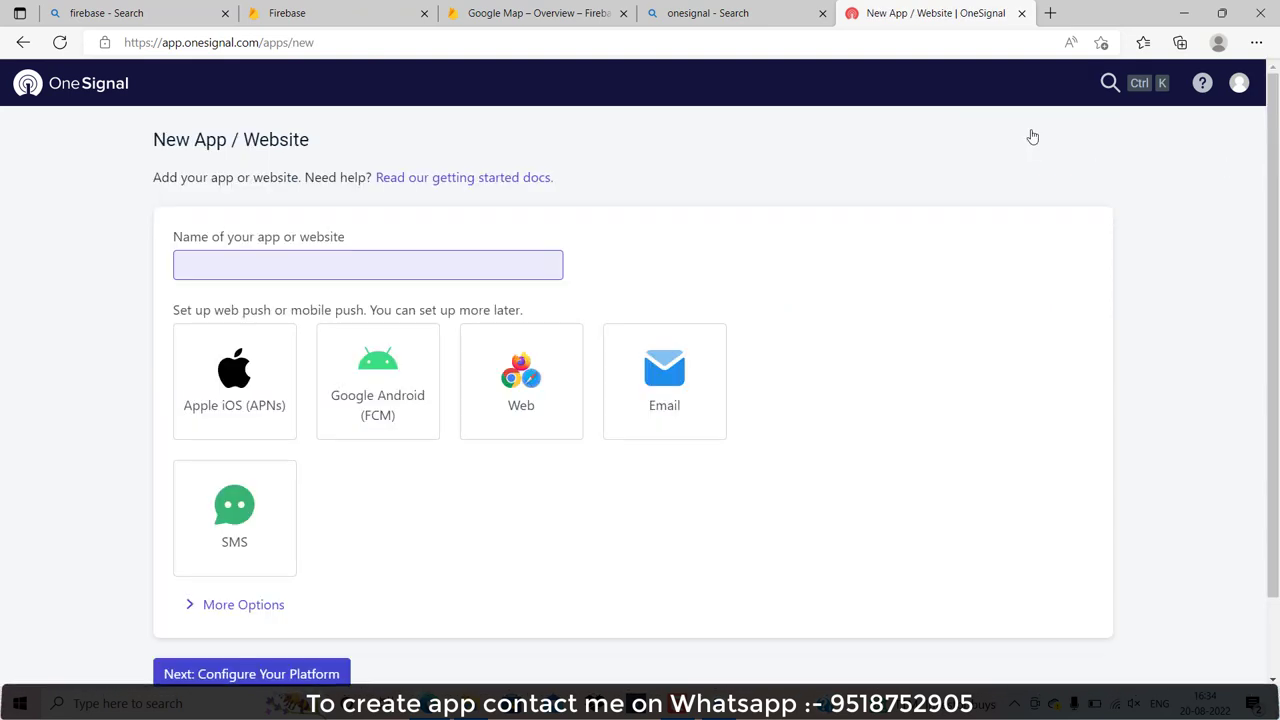
left_click(320, 259)
type("Google M")
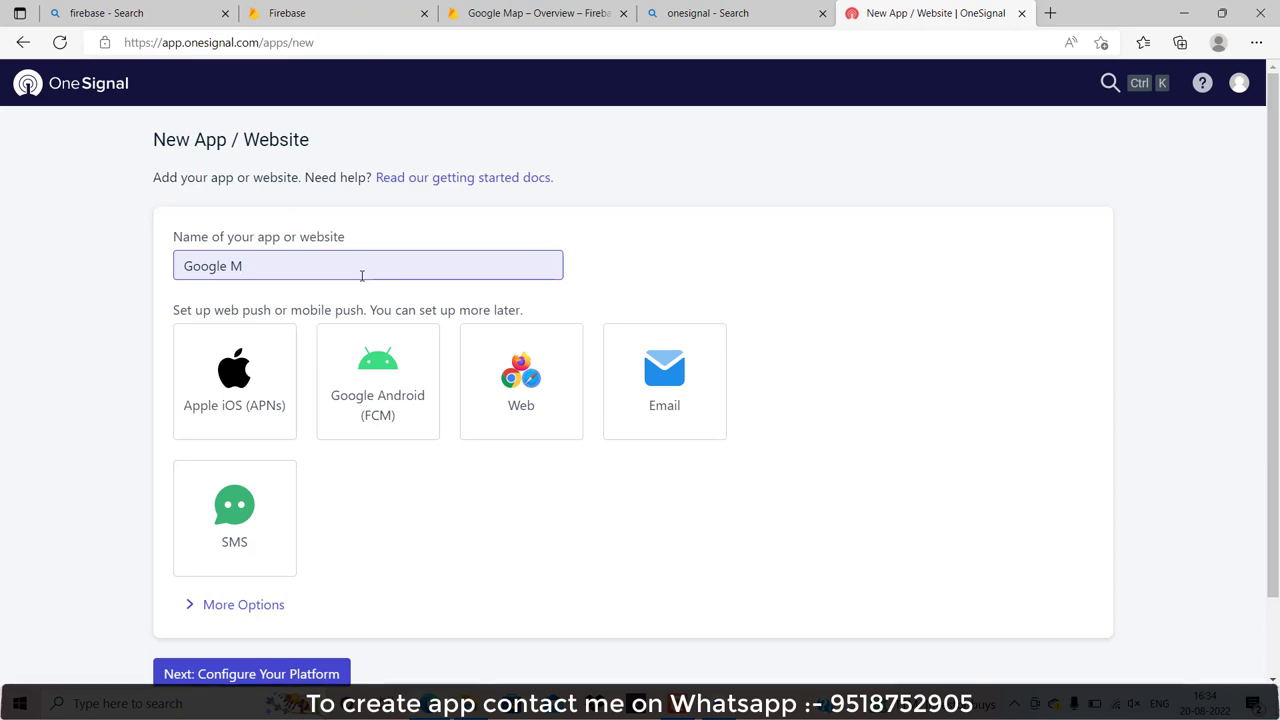
left_click(378, 402)
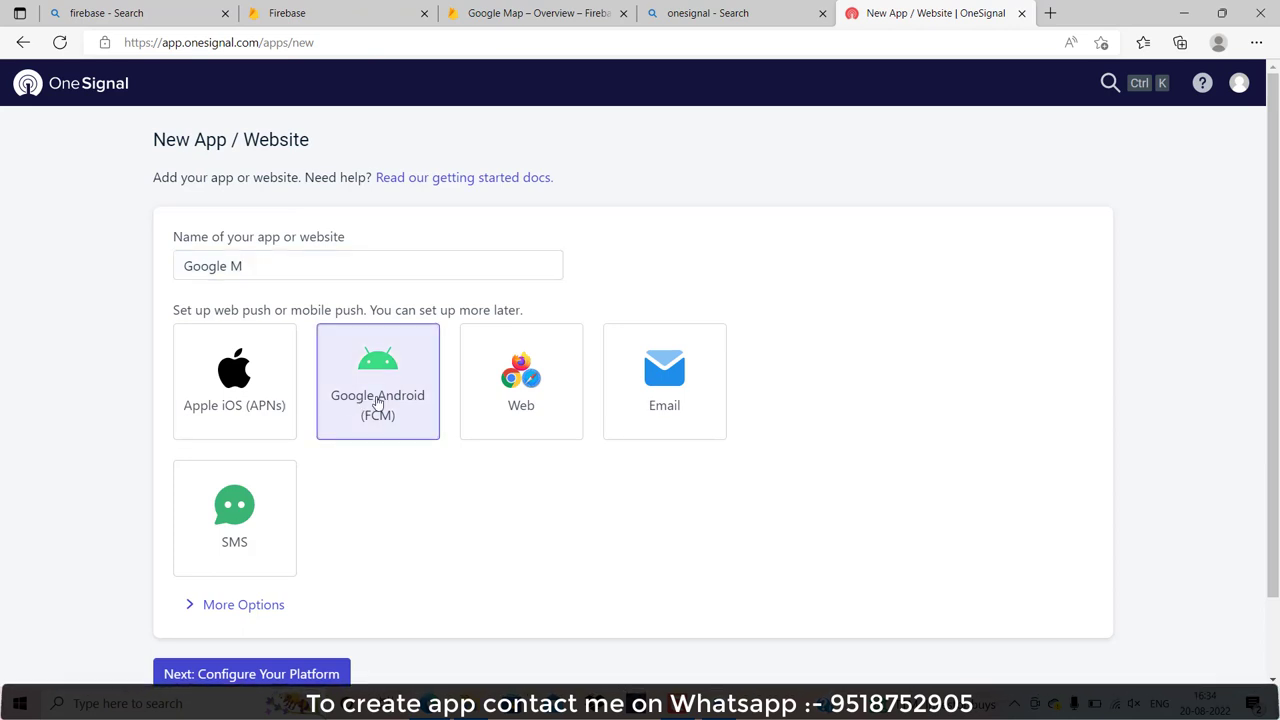
left_click(236, 673)
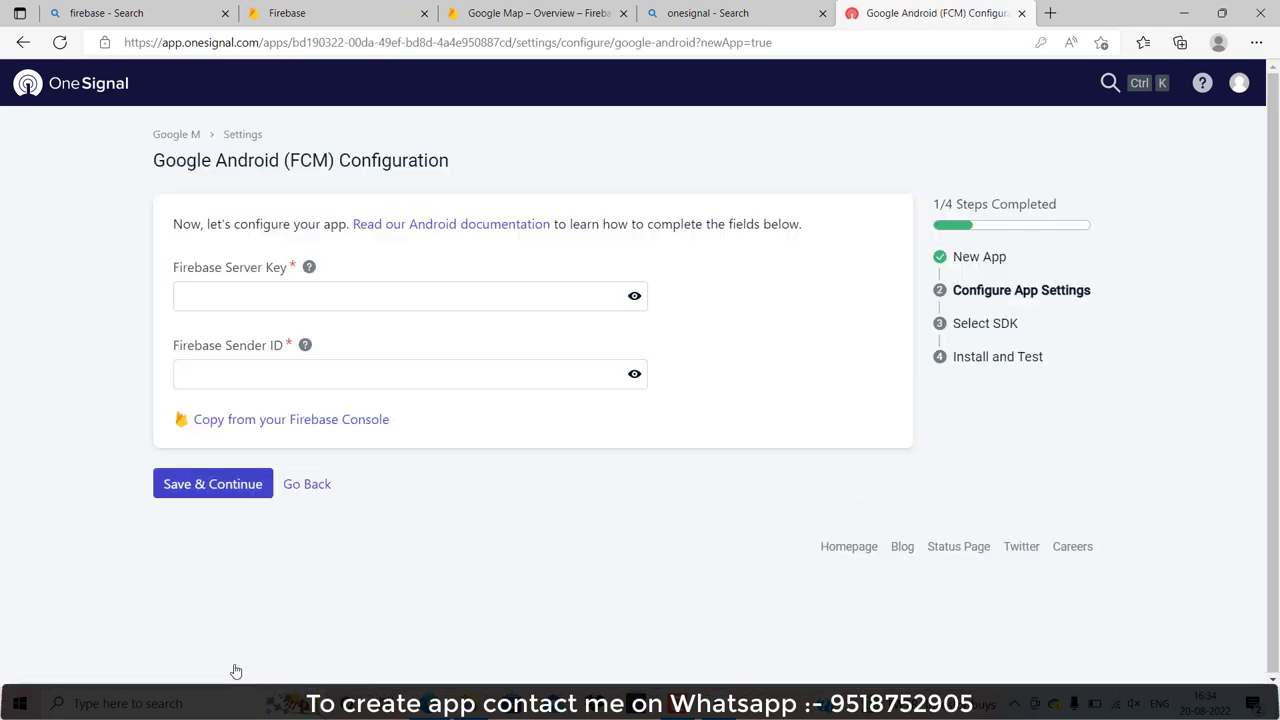
Step: Switch to the Firebase console and open the Cloud Messaging settings of the Google Map project
left_click(212, 290)
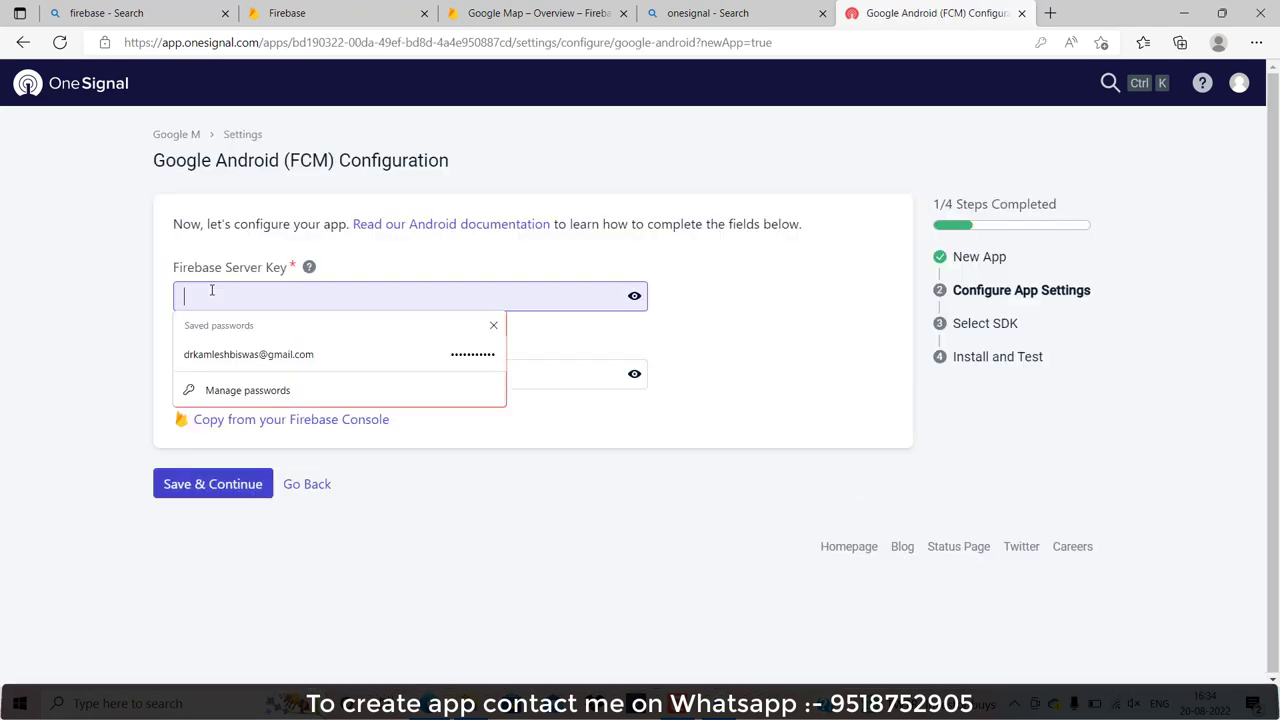
left_click(576, 370)
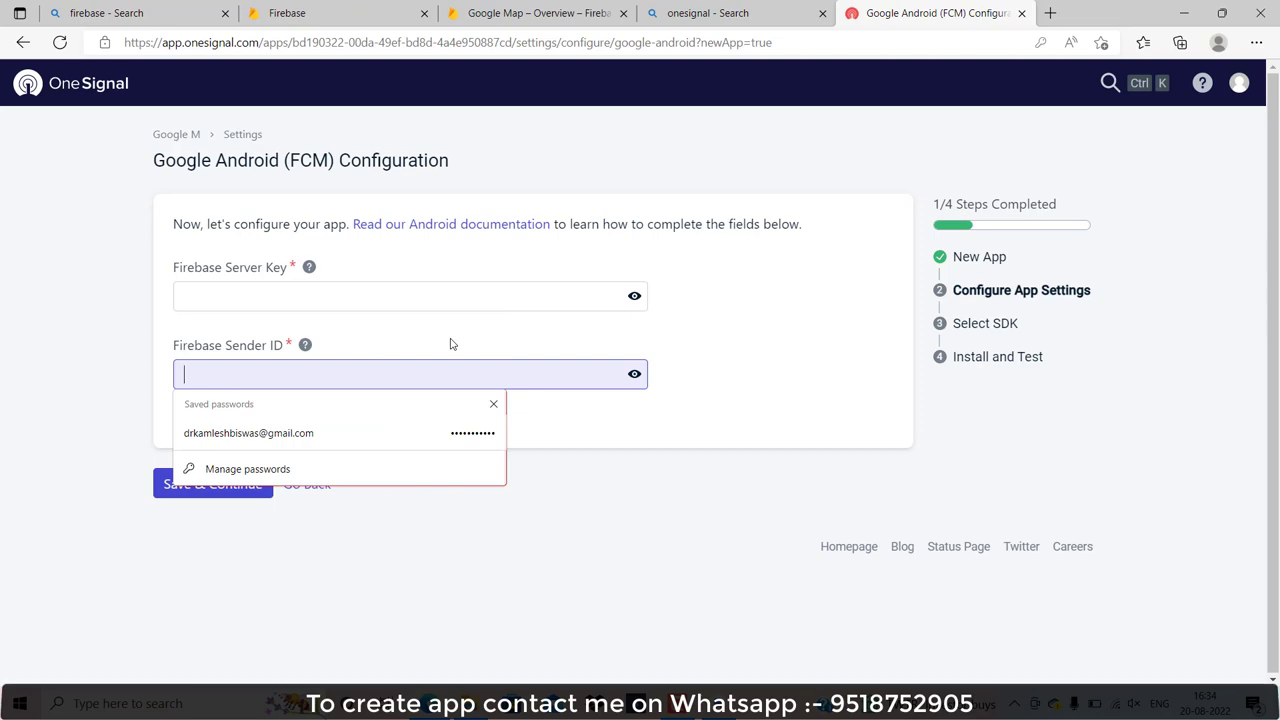
left_click(330, 10)
left_click(495, 8)
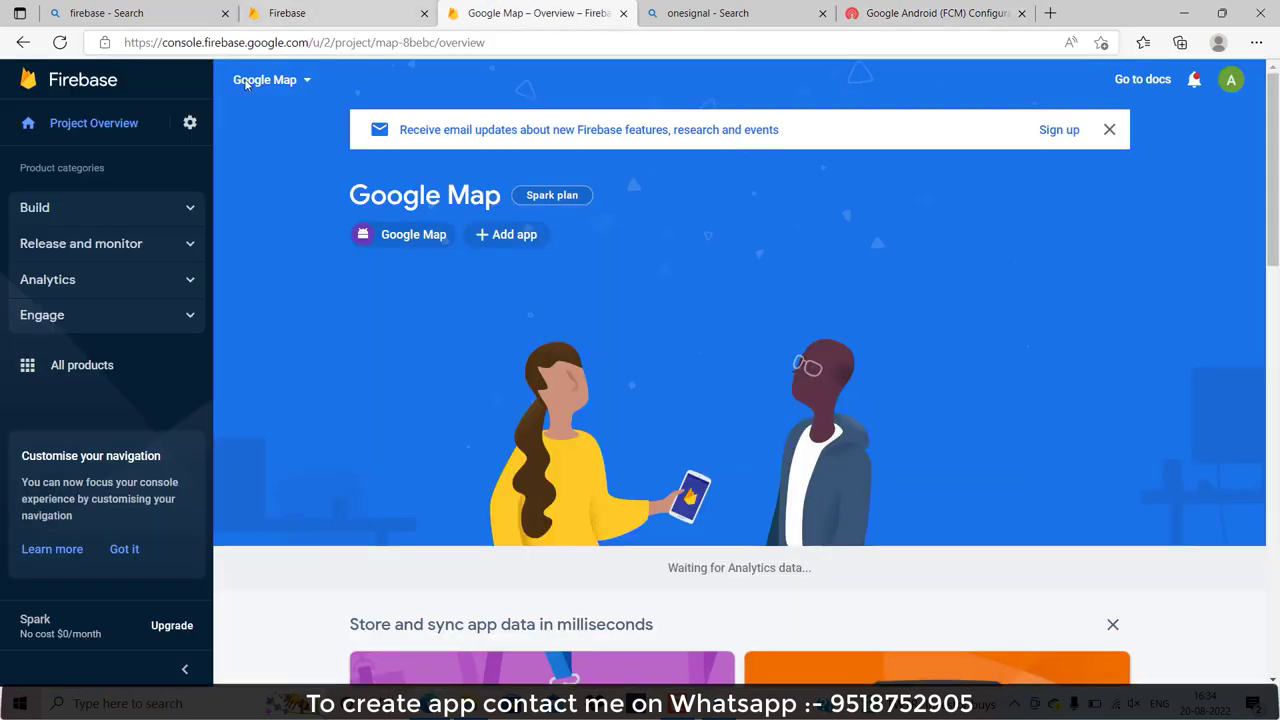
left_click(188, 123)
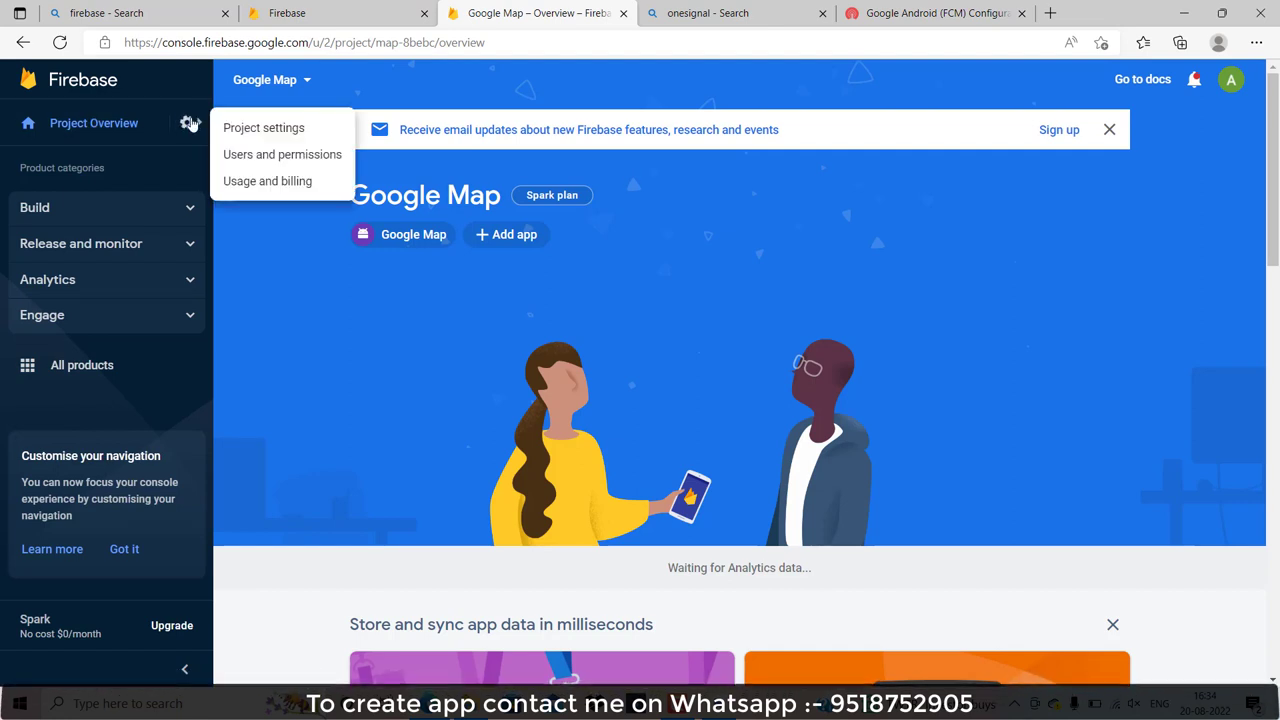
left_click(252, 127)
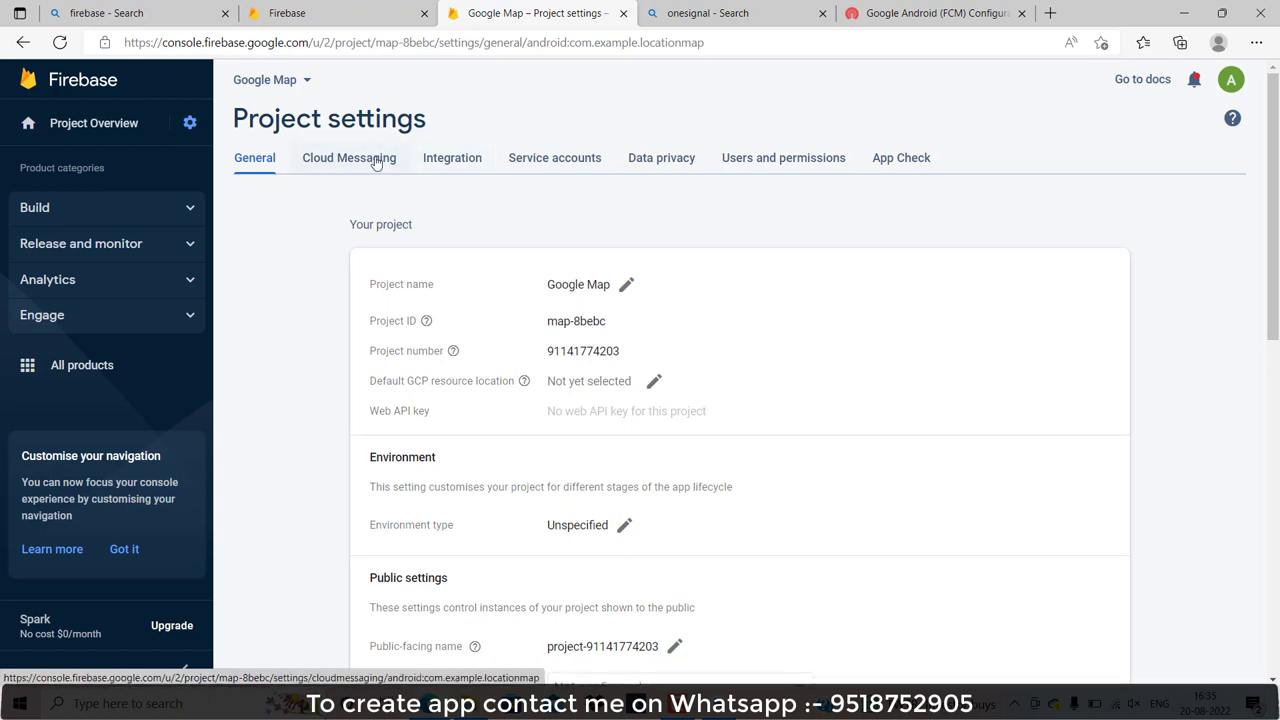
left_click(377, 160)
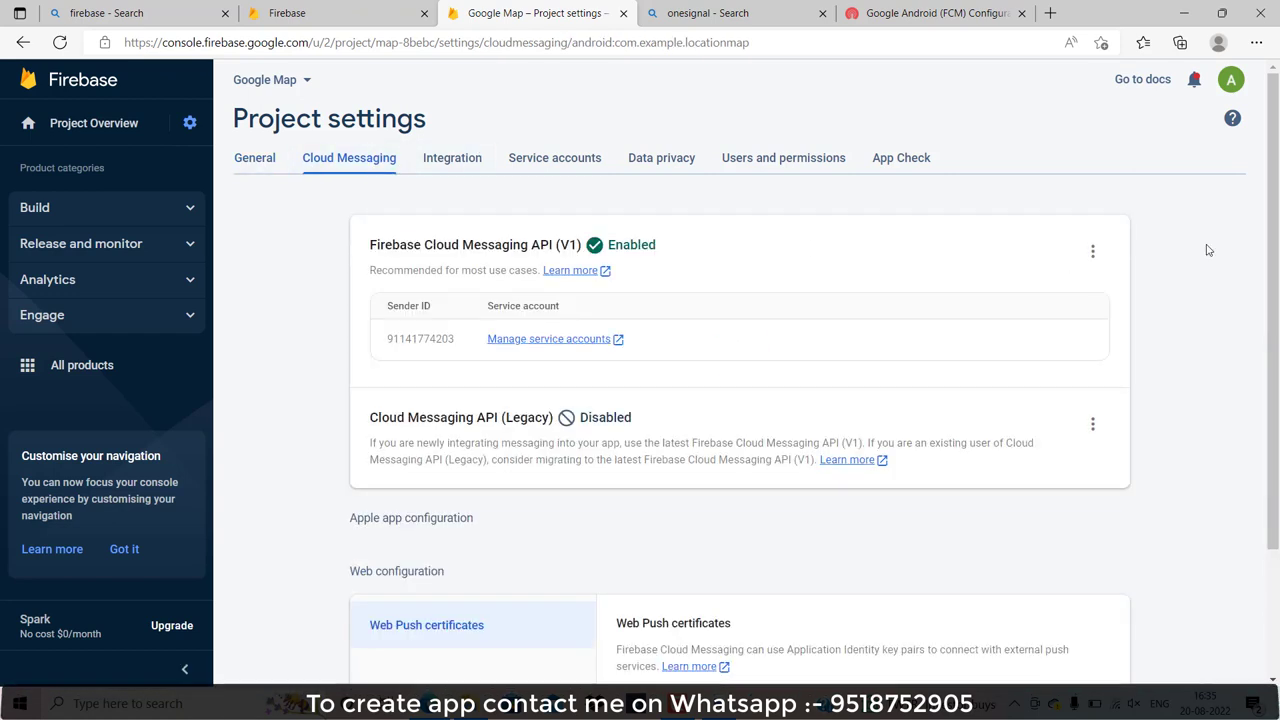
Step: Copy the Sender ID from Firebase Cloud Messaging into the Firebase Sender ID field of the OneSignal configuration
left_click_drag(460, 344, 388, 340)
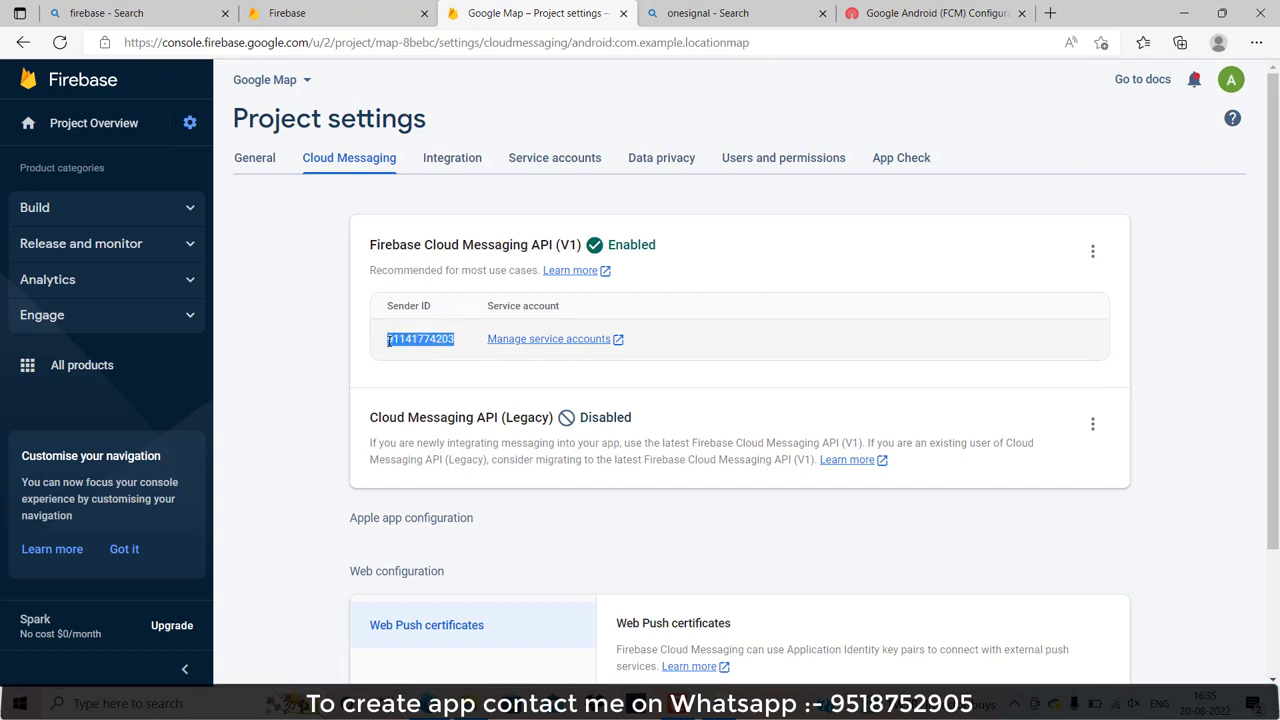
left_click(930, 13)
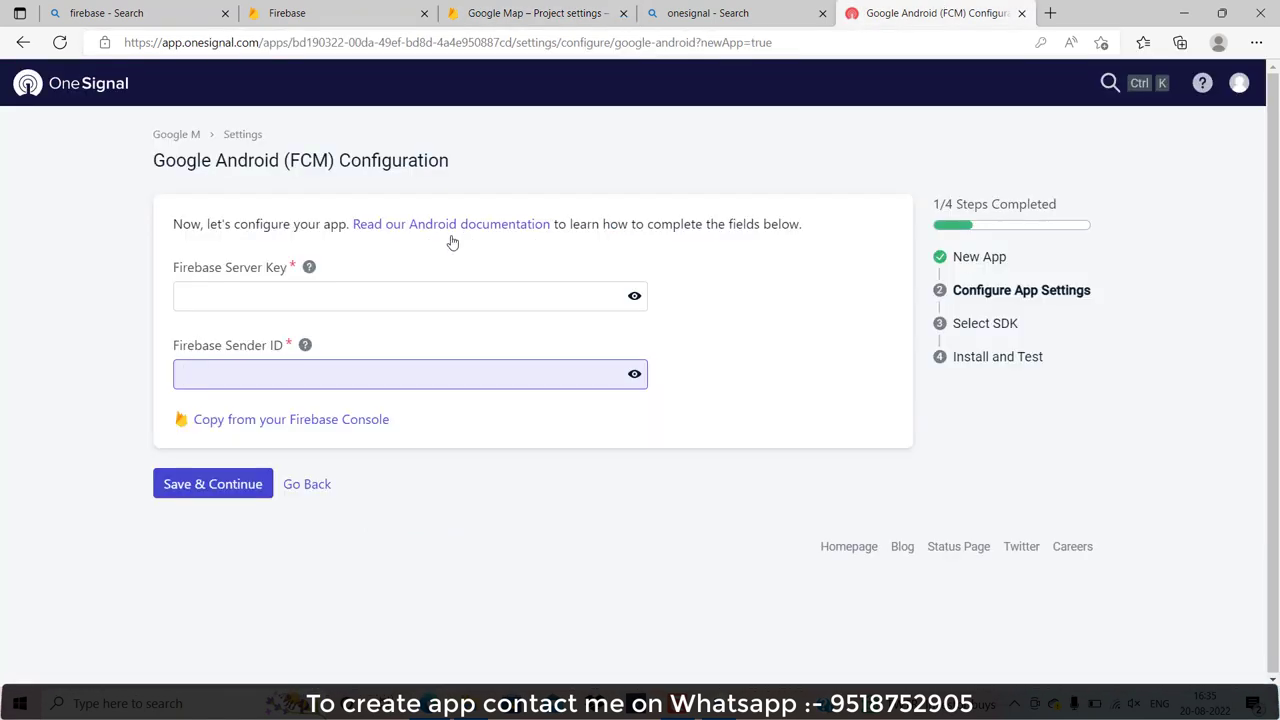
left_click(275, 367)
key("ctrl+v")
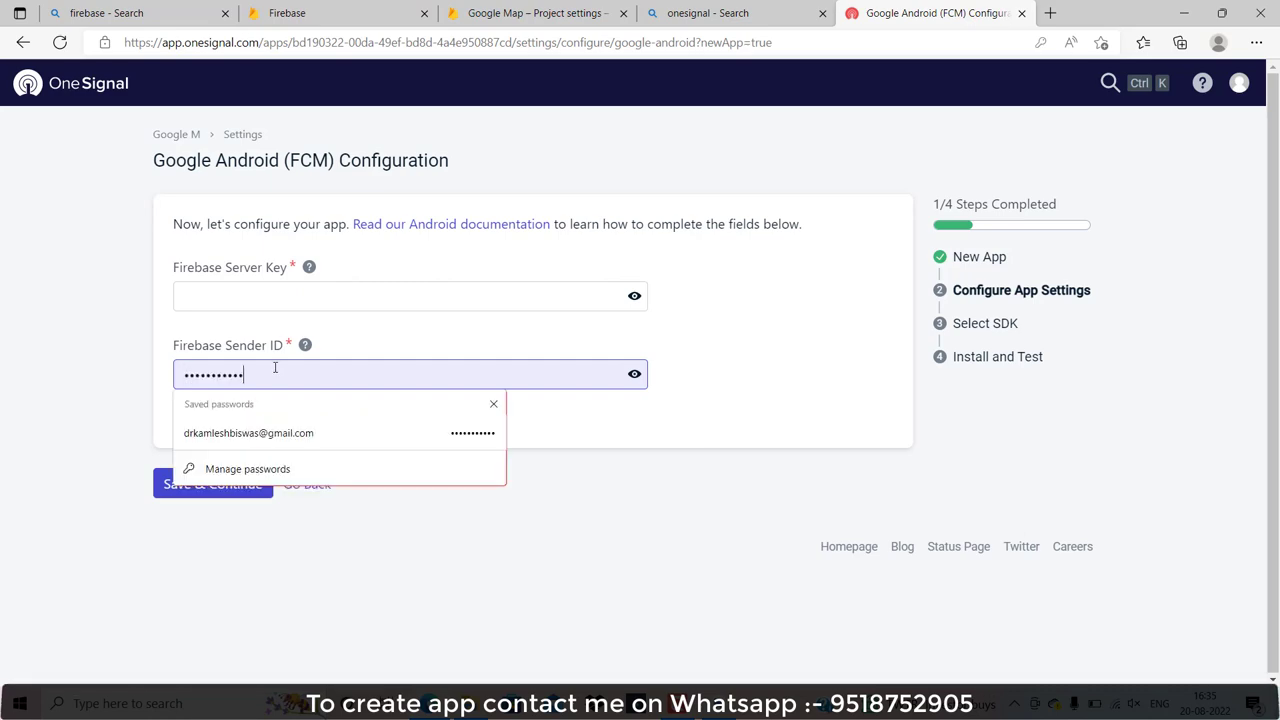
Step: Enable the legacy Cloud Messaging API for the Google Map project in Google Cloud and reload the Firebase project settings
left_click(536, 12)
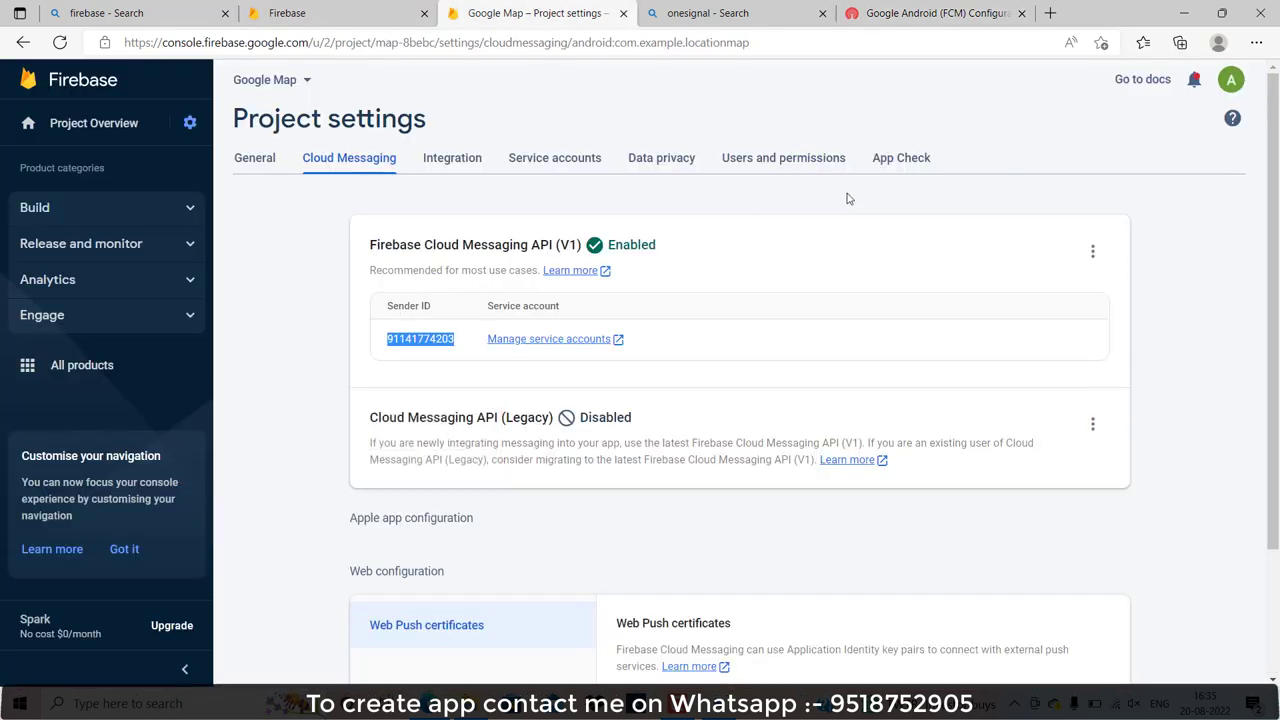
left_click_drag(1274, 128, 1277, 314)
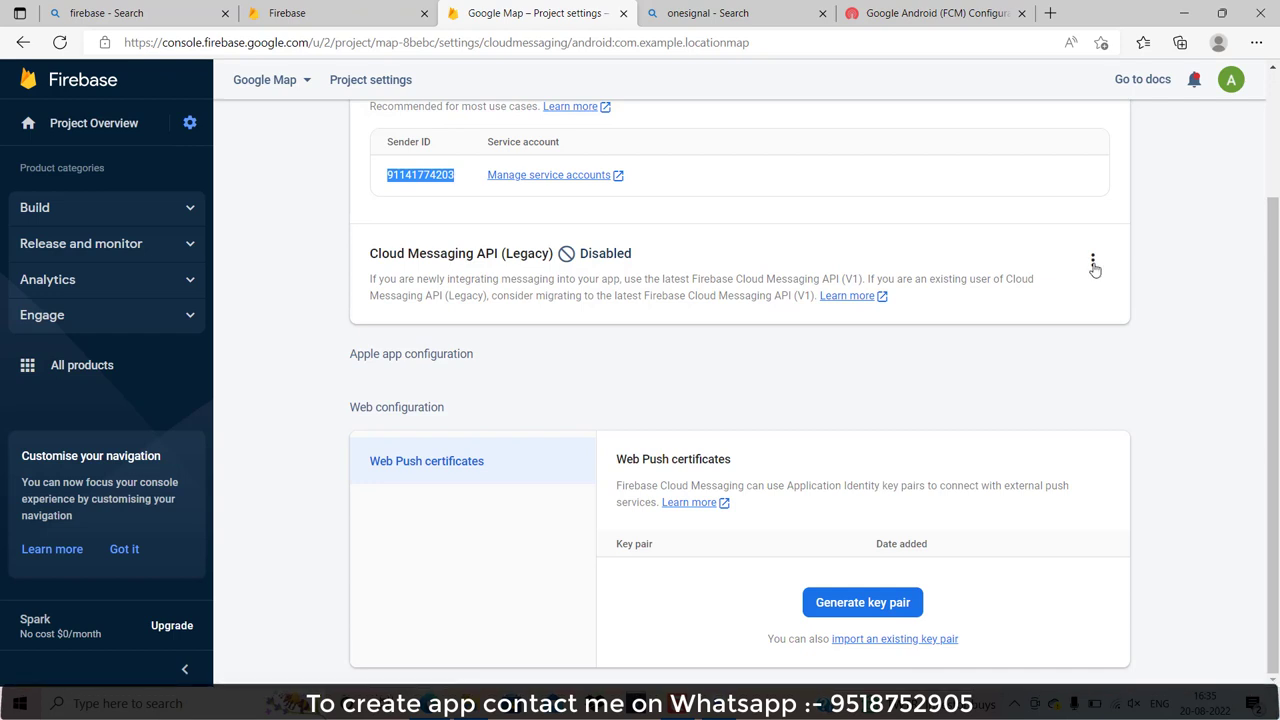
left_click(1093, 262)
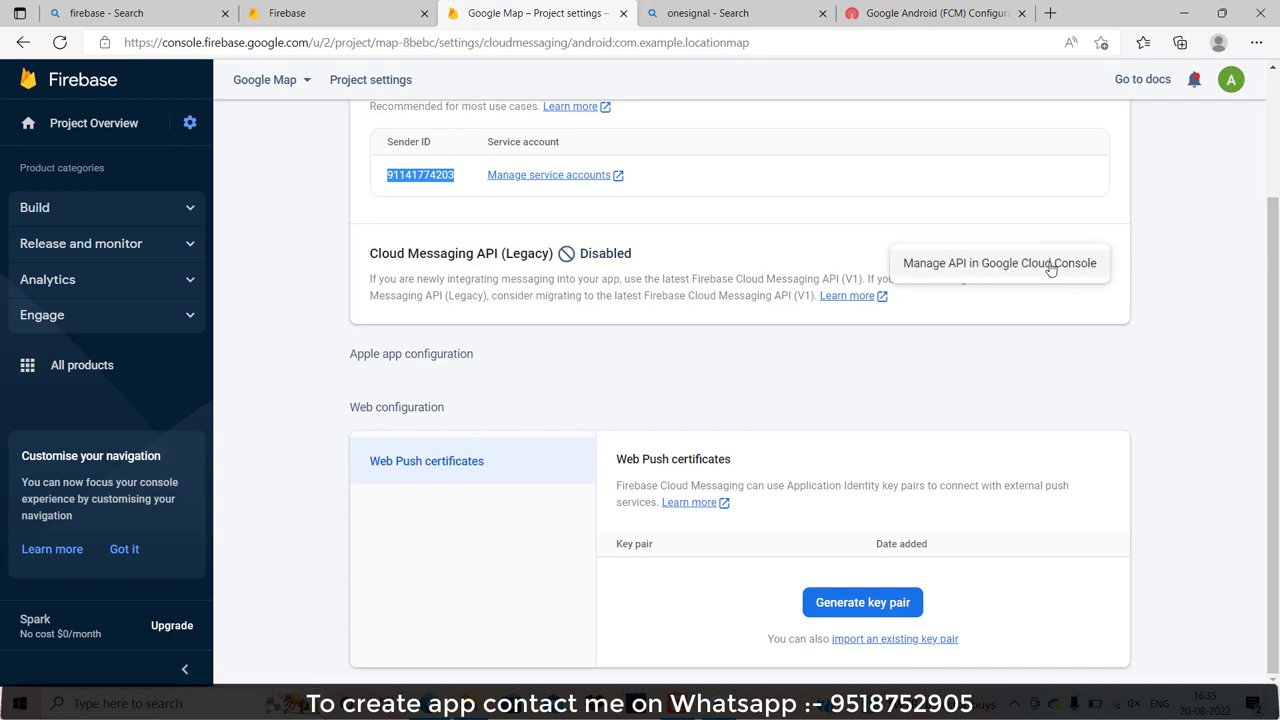
left_click(1051, 264)
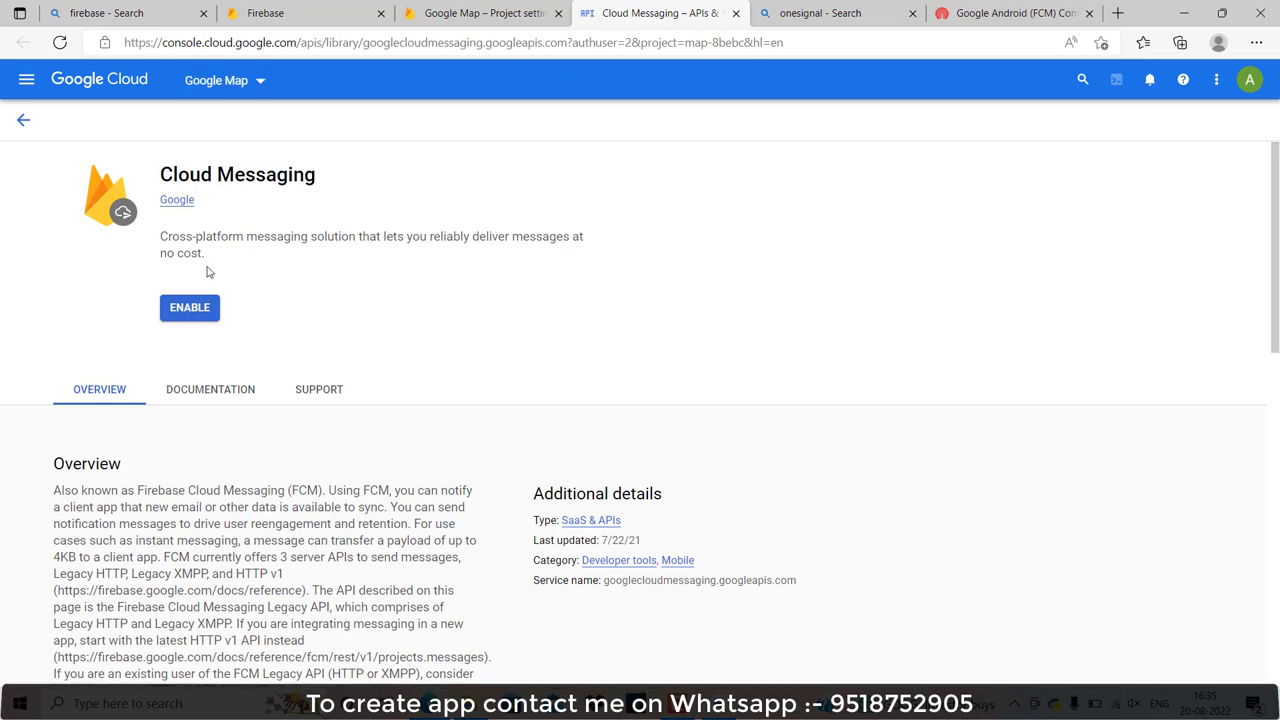
left_click(192, 308)
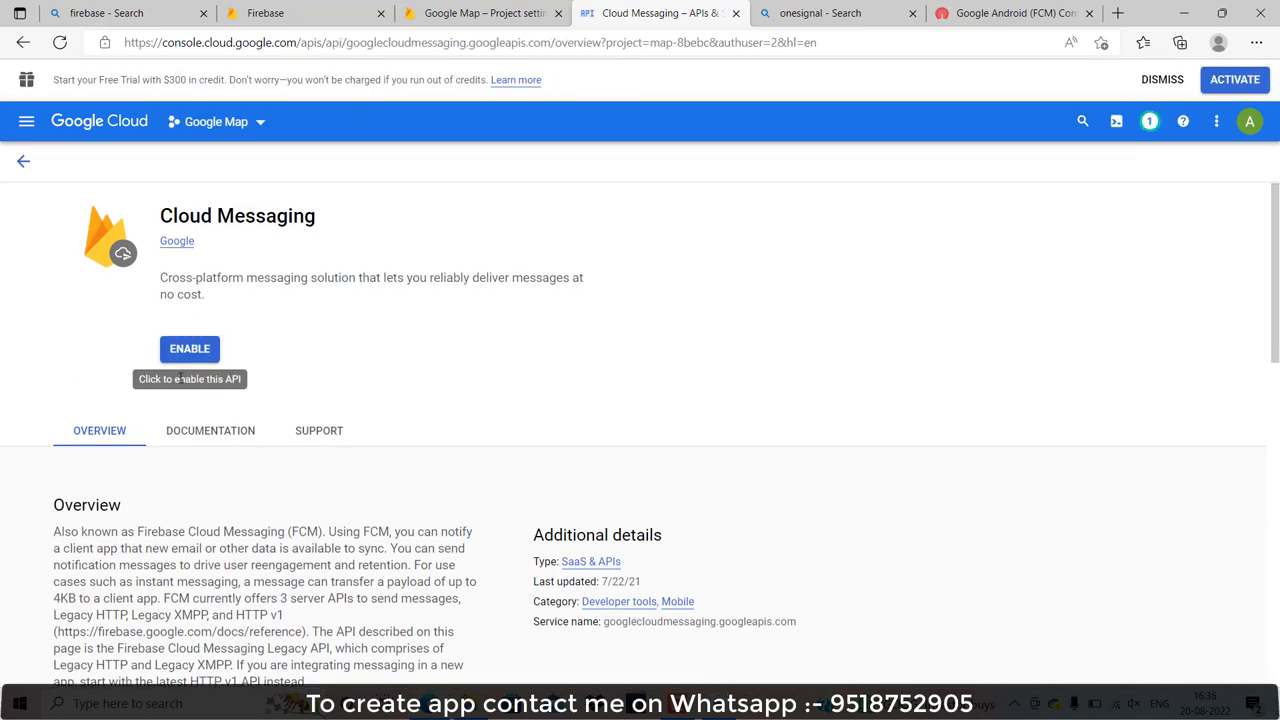
left_click(491, 8)
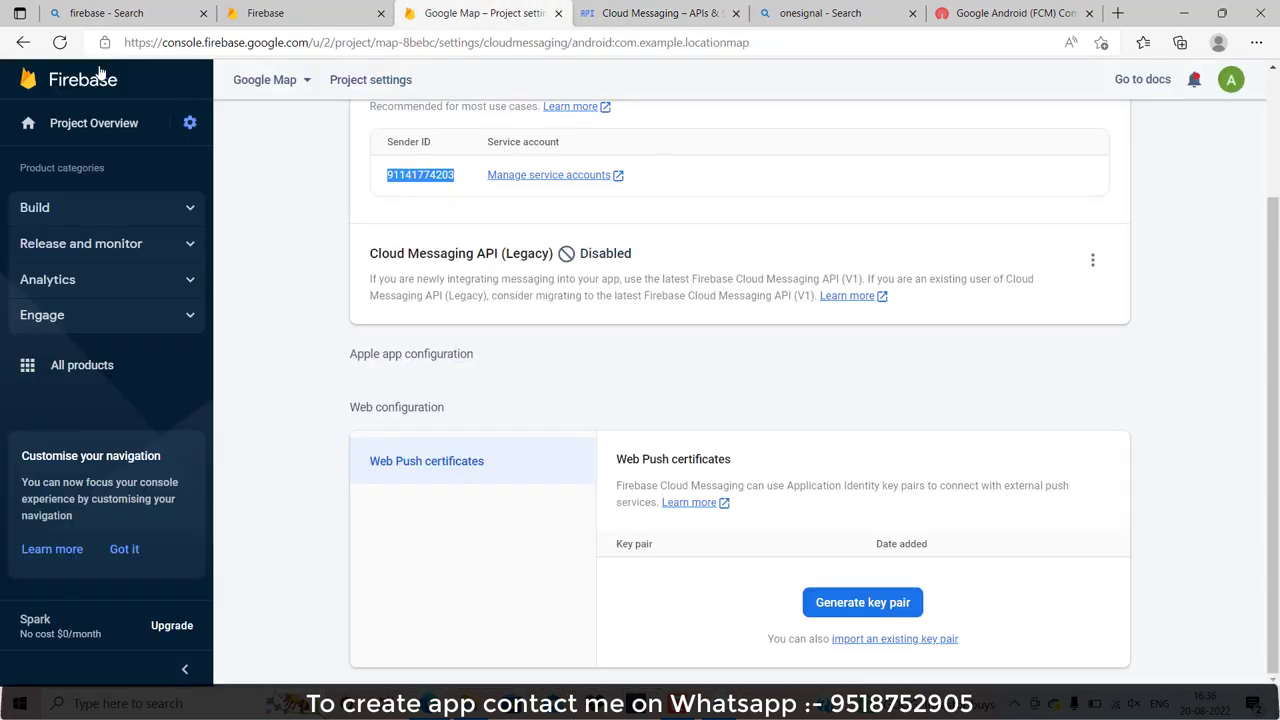
left_click(60, 45)
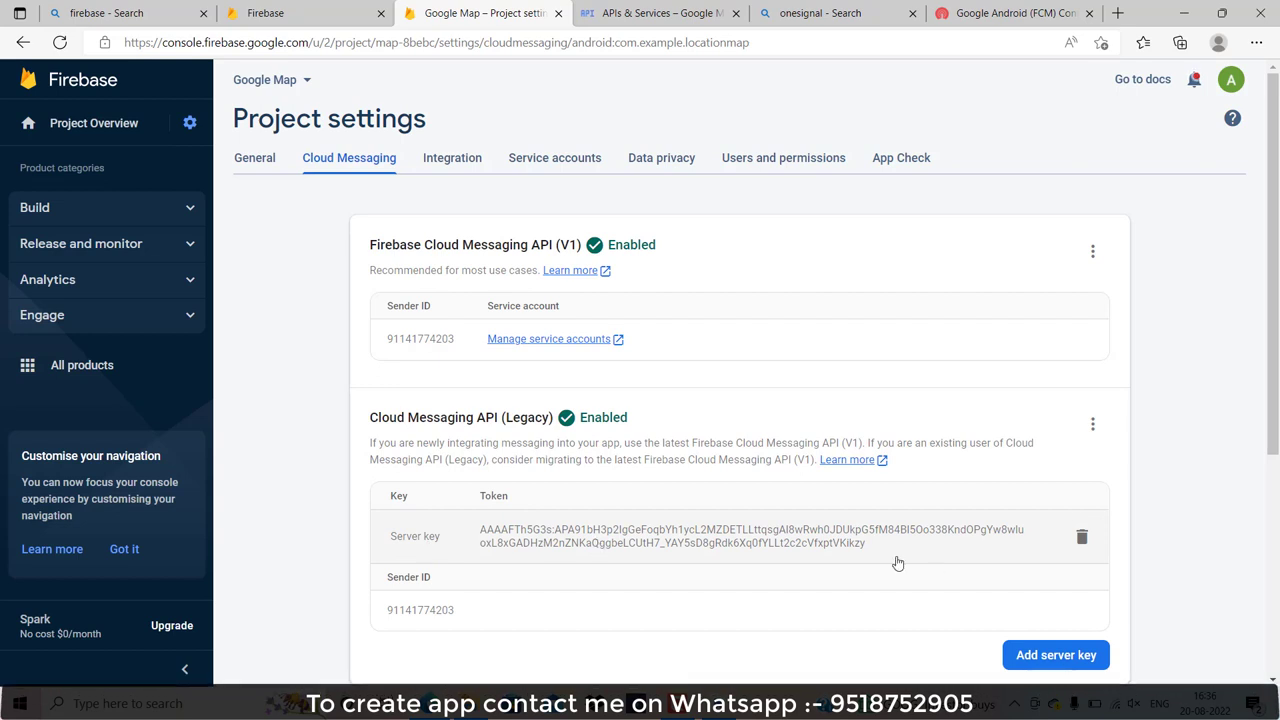
Step: Copy the legacy Cloud Messaging server key from Firebase into OneSignal's Firebase Server Key field and save the configuration
left_click_drag(872, 552, 482, 530)
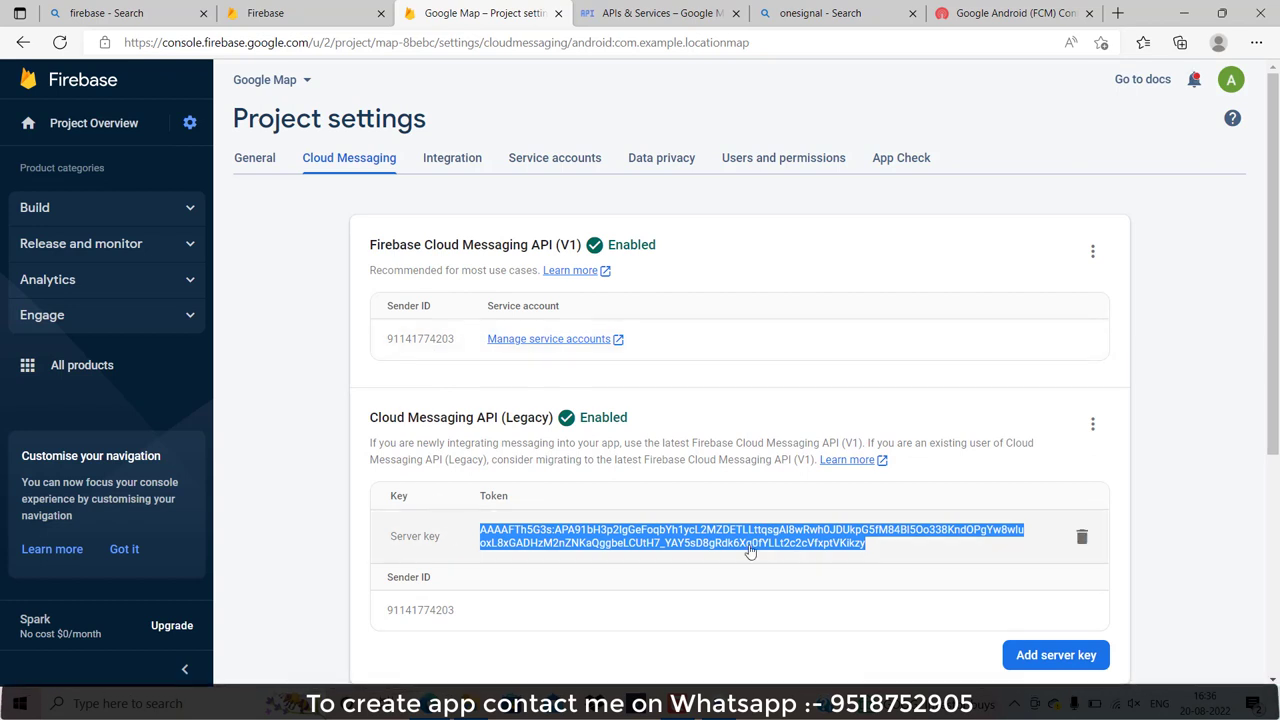
left_click(1010, 8)
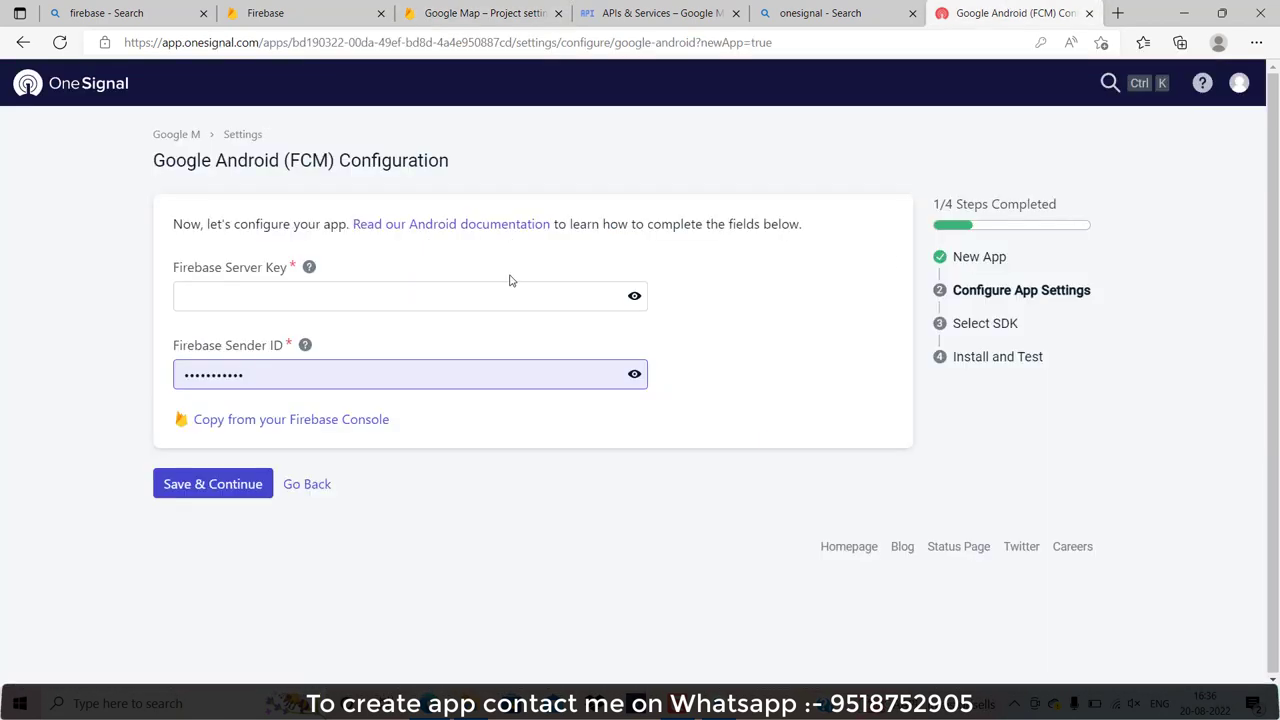
left_click(396, 298)
key("ctrl+v")
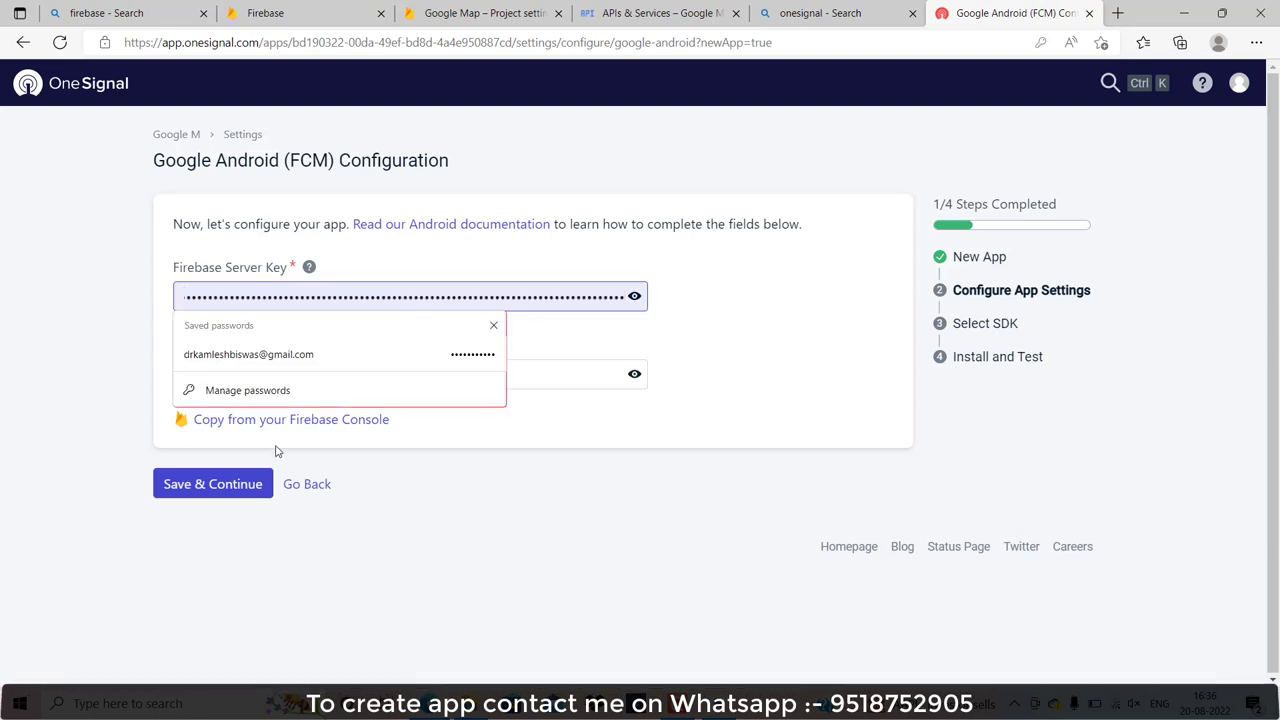
left_click(221, 488)
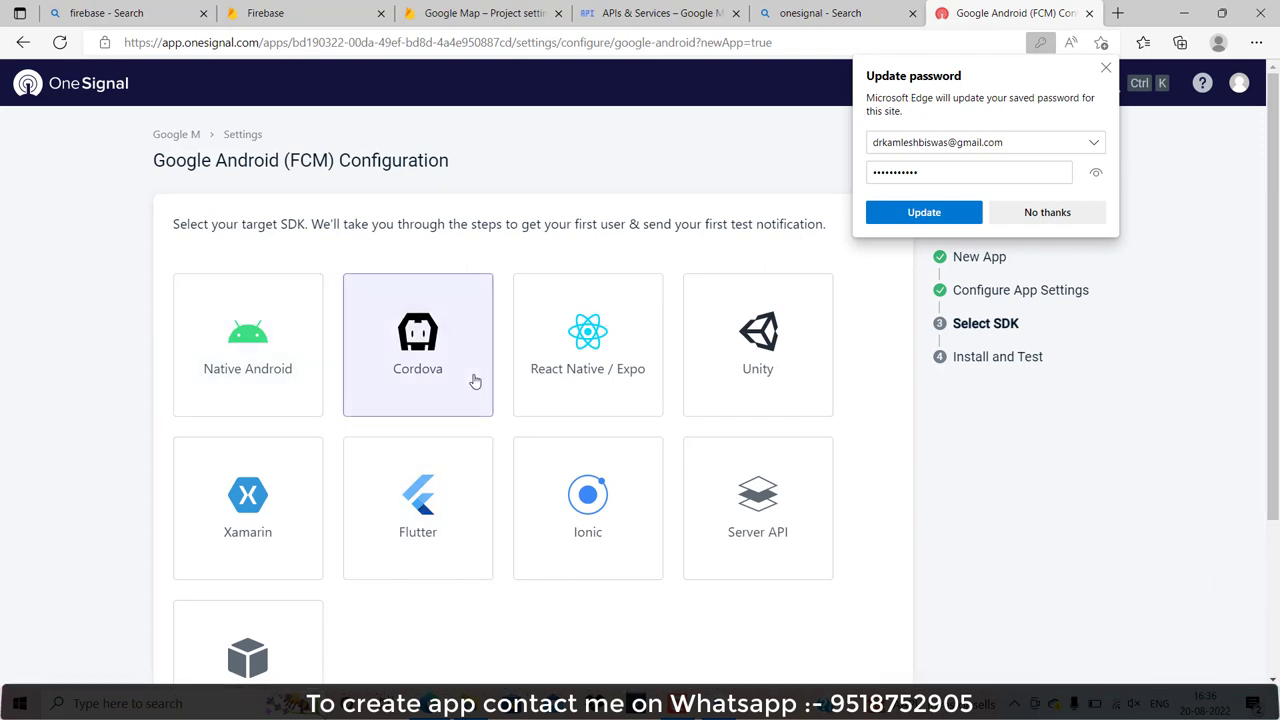
Step: Select Native Android as the target SDK, dismiss the browser's password update prompt and finish the OneSignal platform setup
left_click(276, 344)
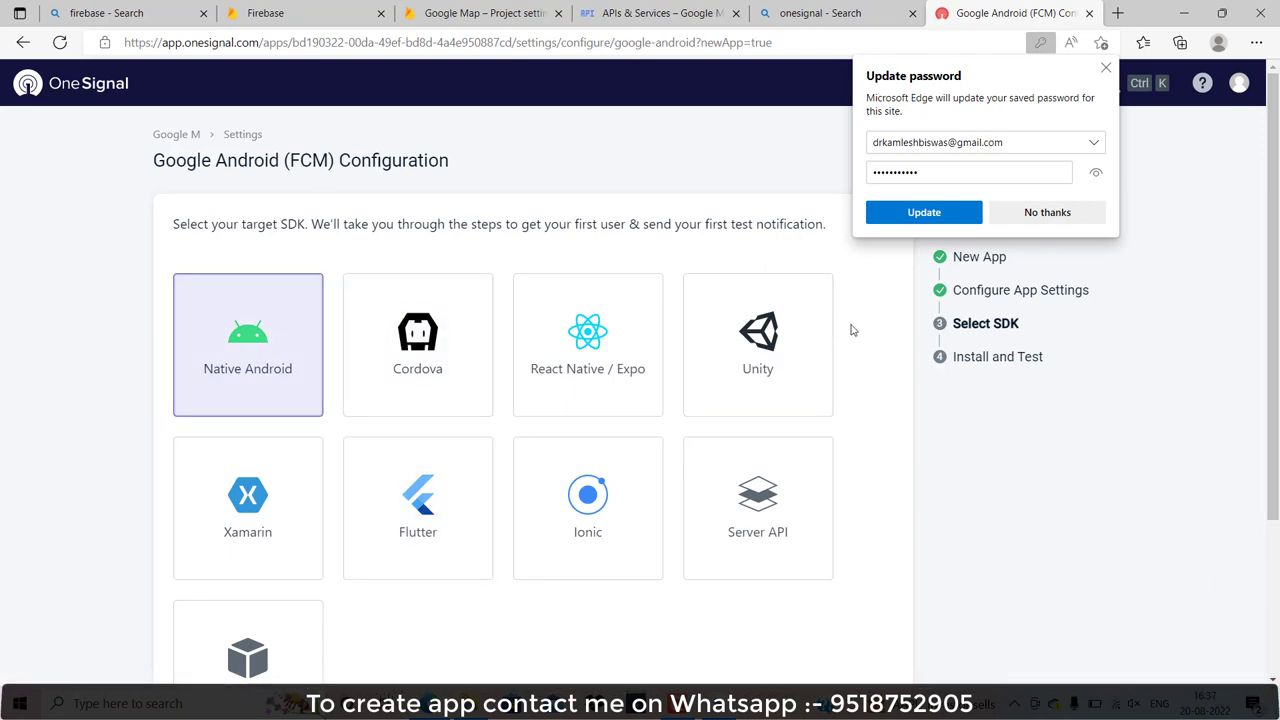
left_click_drag(1275, 240, 1275, 395)
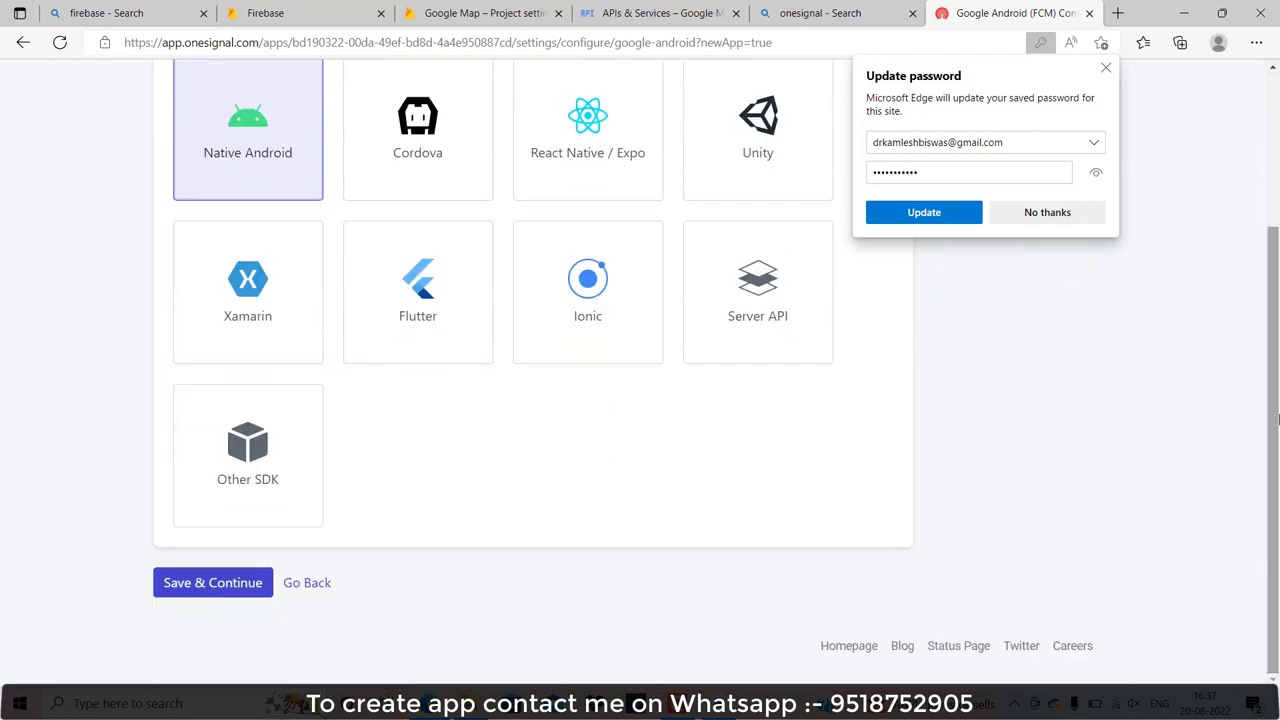
left_click(240, 575)
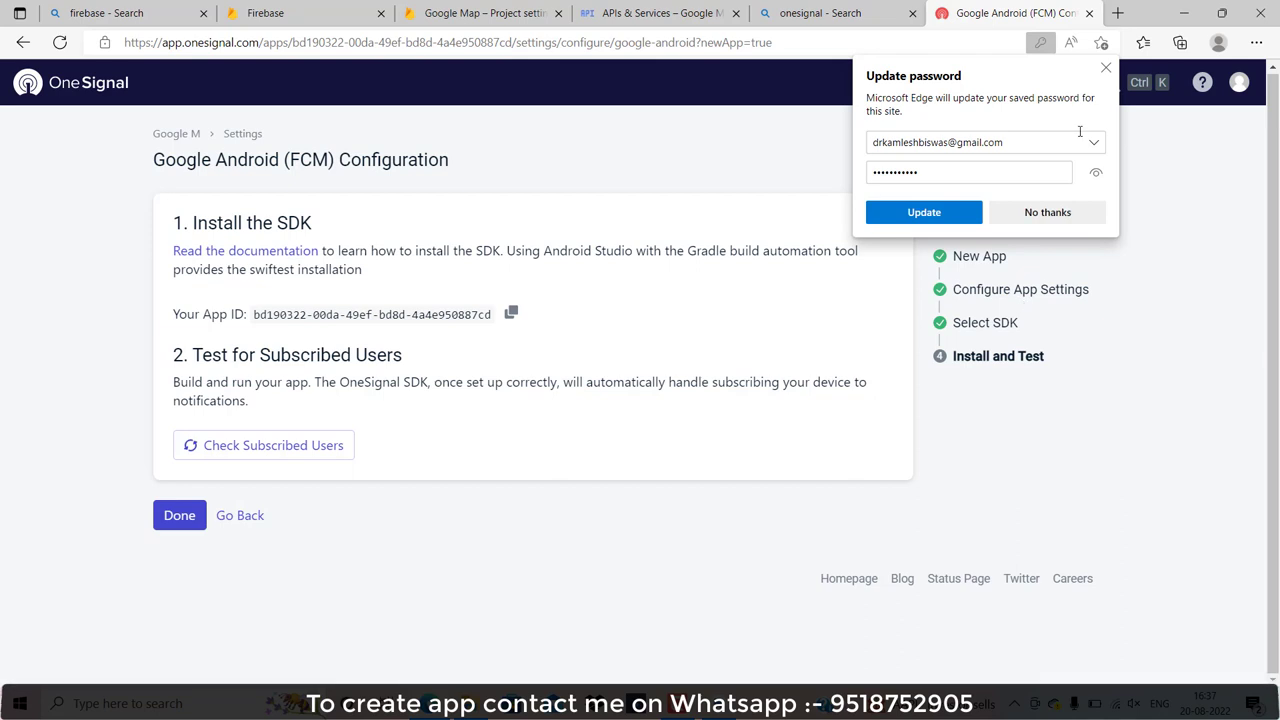
left_click(1105, 69)
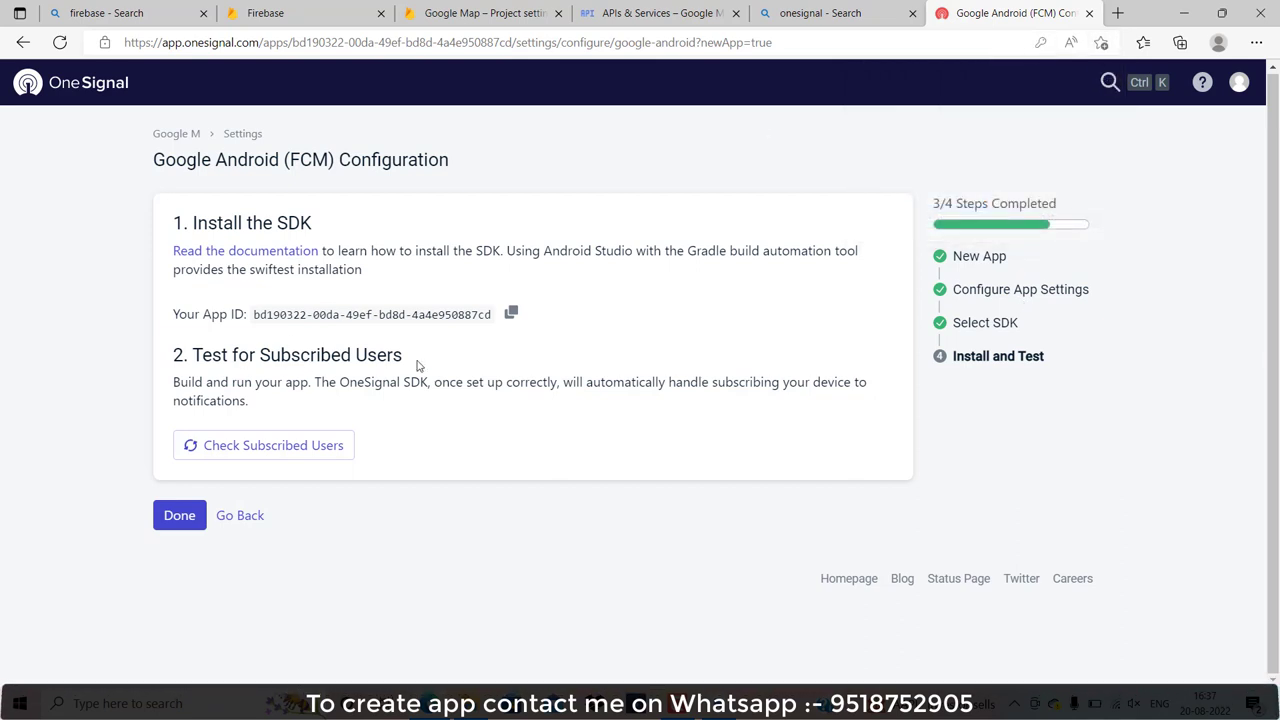
left_click(180, 515)
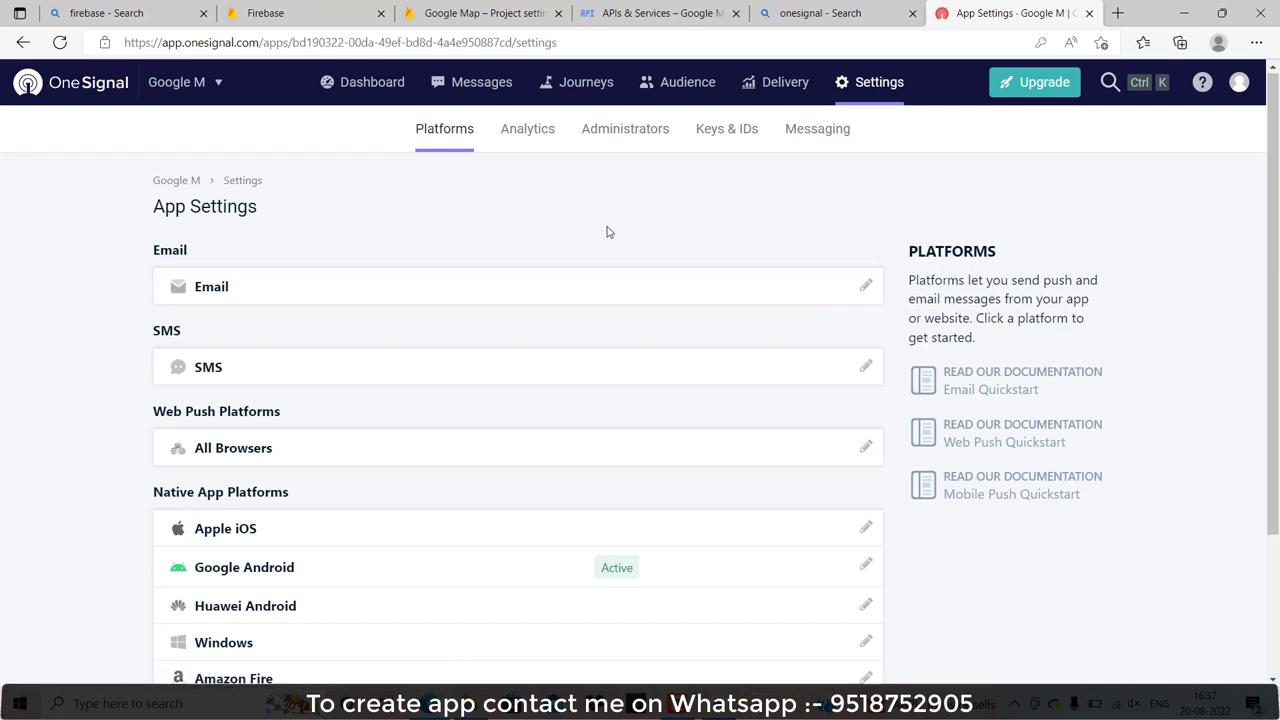
Step: Copy the OneSignal App ID from Keys & IDs into a new Notepad note under the label "id ;-" and minimize the note
left_click(711, 145)
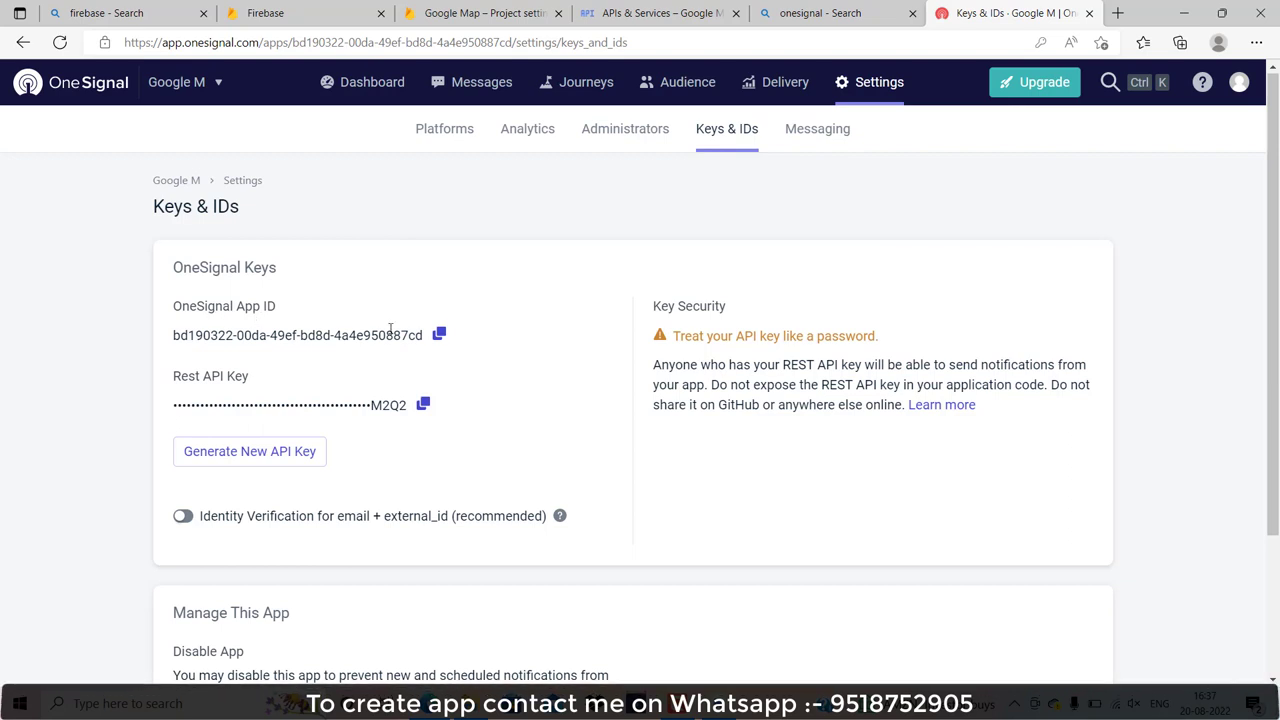
left_click(440, 337)
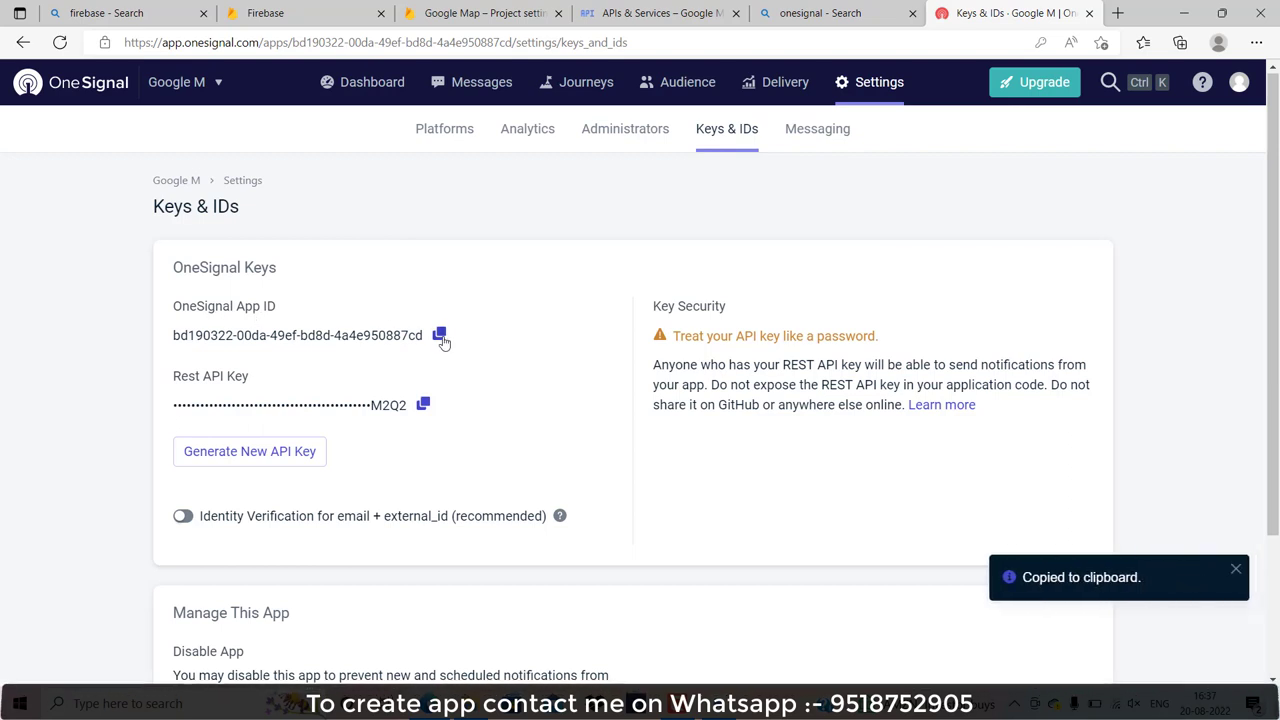
left_click(146, 712)
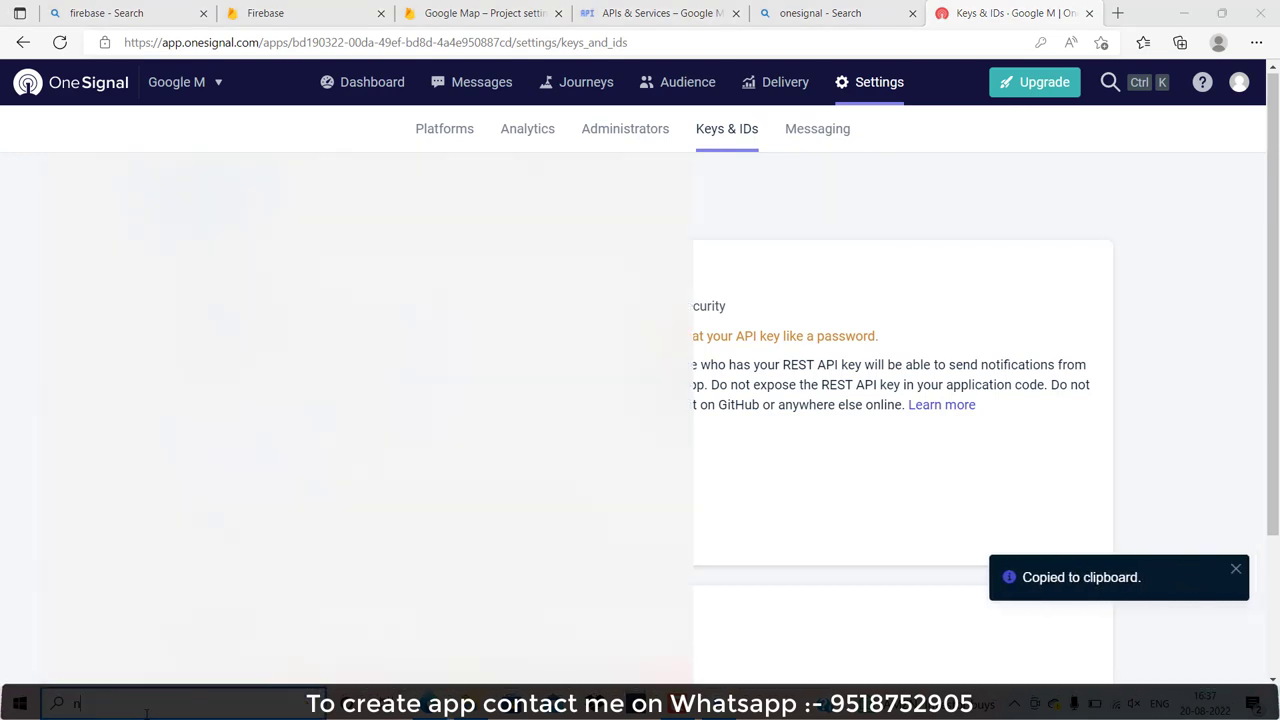
type("no")
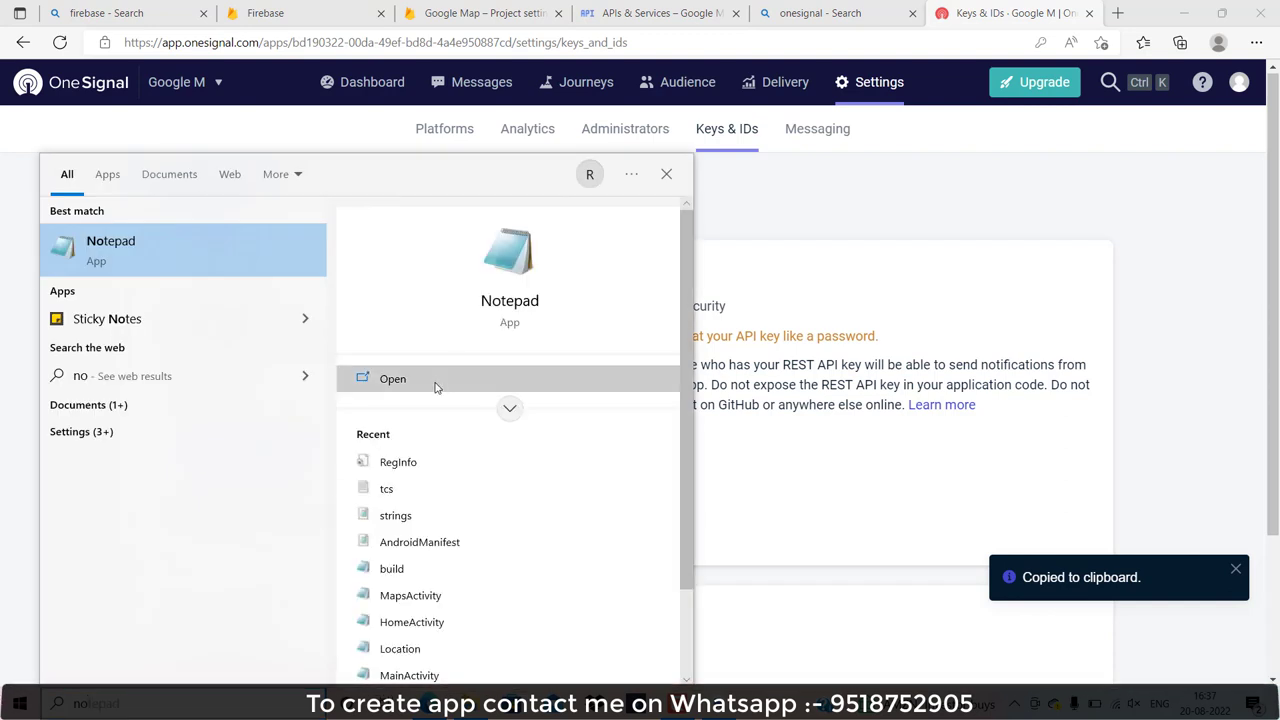
left_click(434, 382)
type("id :-")
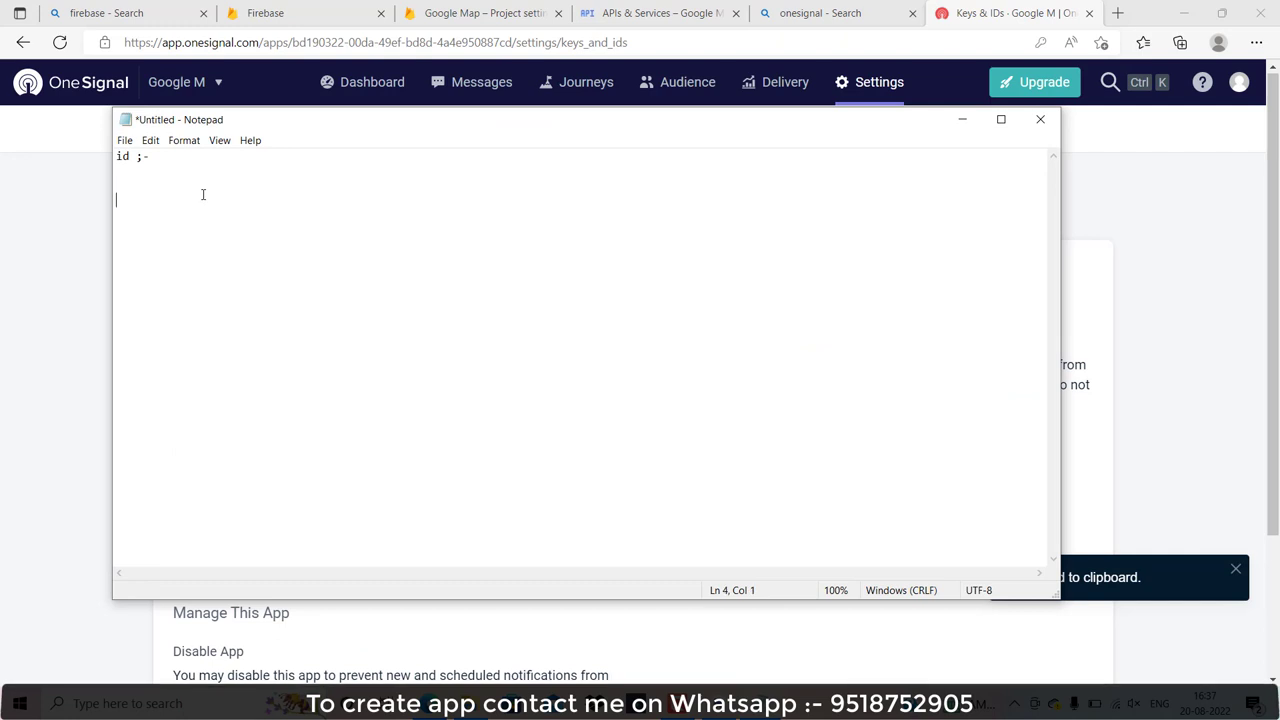
key("ctrl+v")
left_click(962, 121)
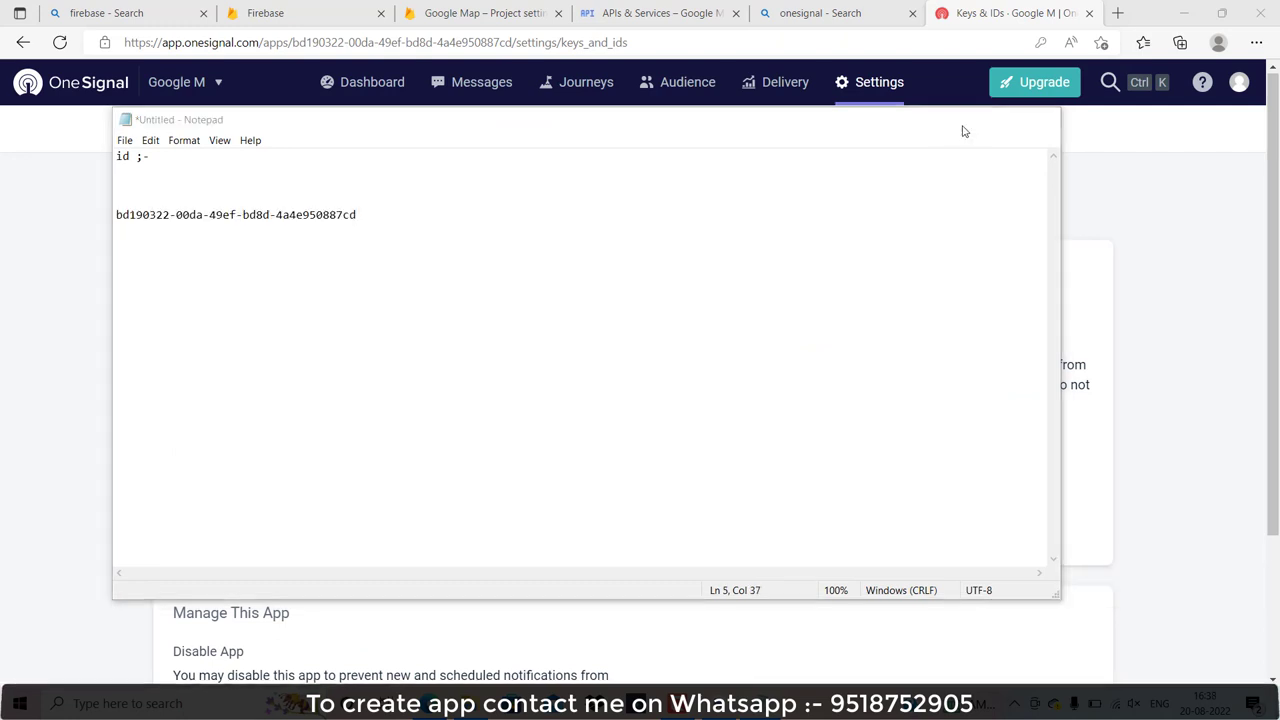